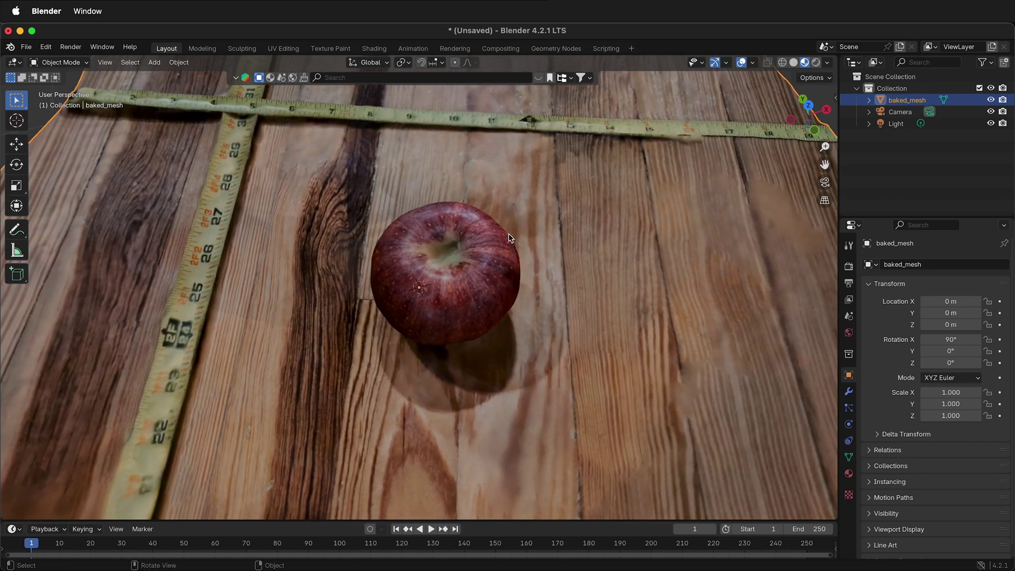
Step: Examine the scanned apple, wooden tabletop and tape measures from several angles, including a straight side view
{"action": "scroll", "coordinate": [510, 236], "scroll_direction": "down", "scroll_amount": 3}
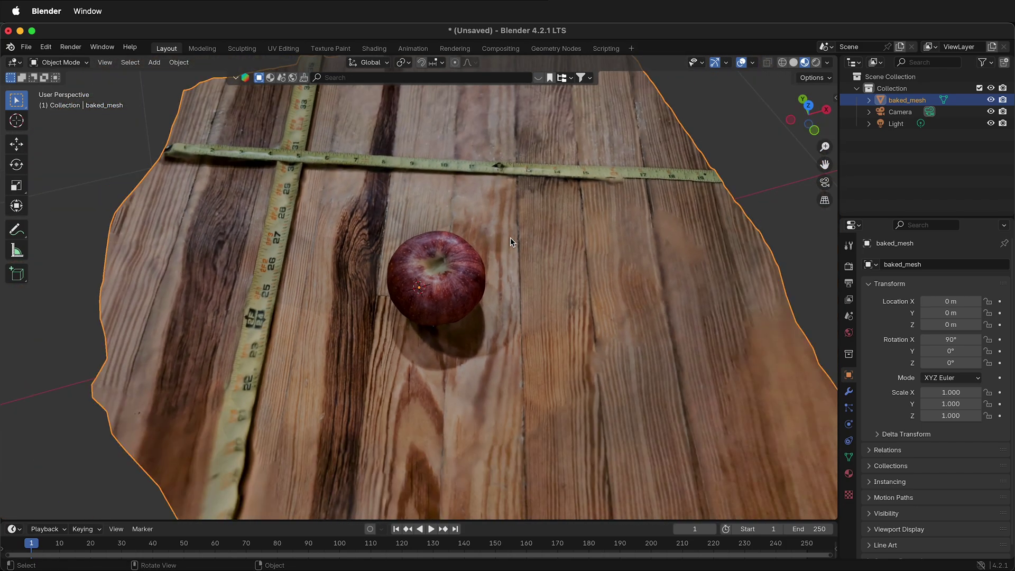
{"action": "mouse_move", "coordinate": [509, 237]}
{"action": "middle_mouse_down"}
{"action": "mouse_move", "coordinate": [460, 238]}
{"action": "mouse_move", "coordinate": [407, 207]}
{"action": "mouse_move", "coordinate": [504, 242]}
{"action": "middle_mouse_up"}
{"action": "scroll", "coordinate": [407, 210], "scroll_direction": "up", "scroll_amount": 2}
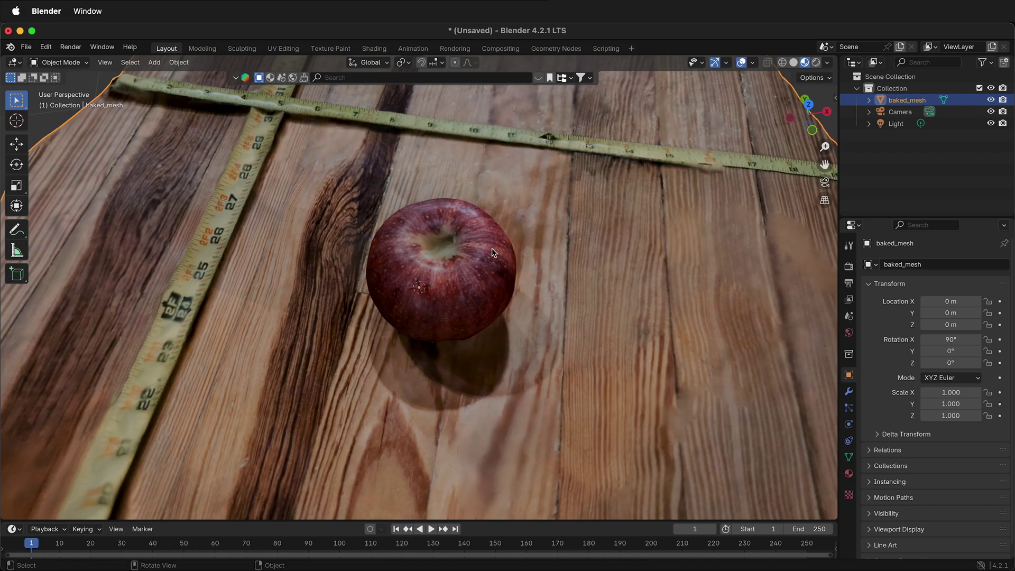
{"action": "scroll", "coordinate": [491, 248], "scroll_direction": "down", "scroll_amount": 3}
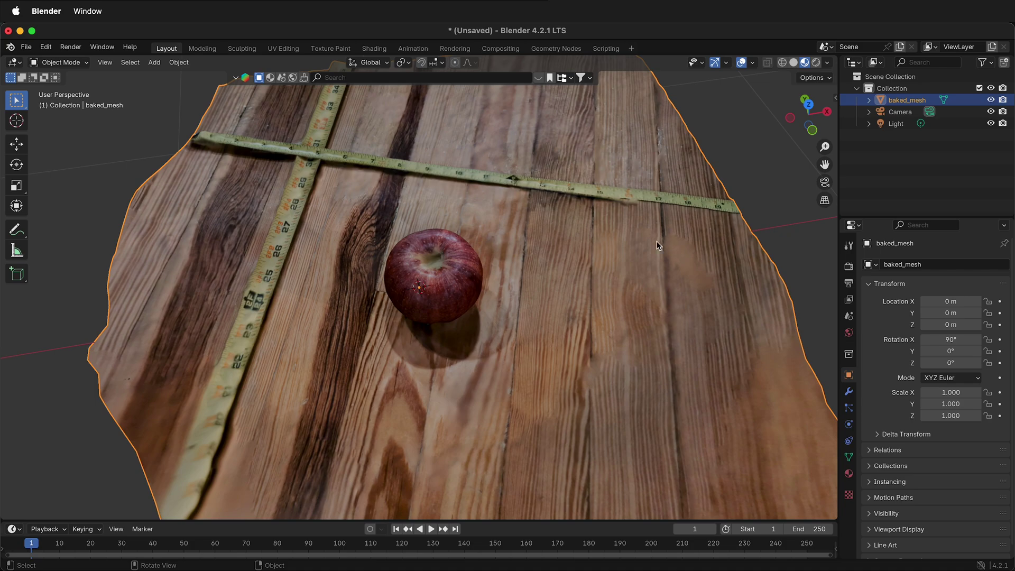
{"action": "middle_click_drag", "start_coordinate": [295, 340], "coordinate": [340, 364]}
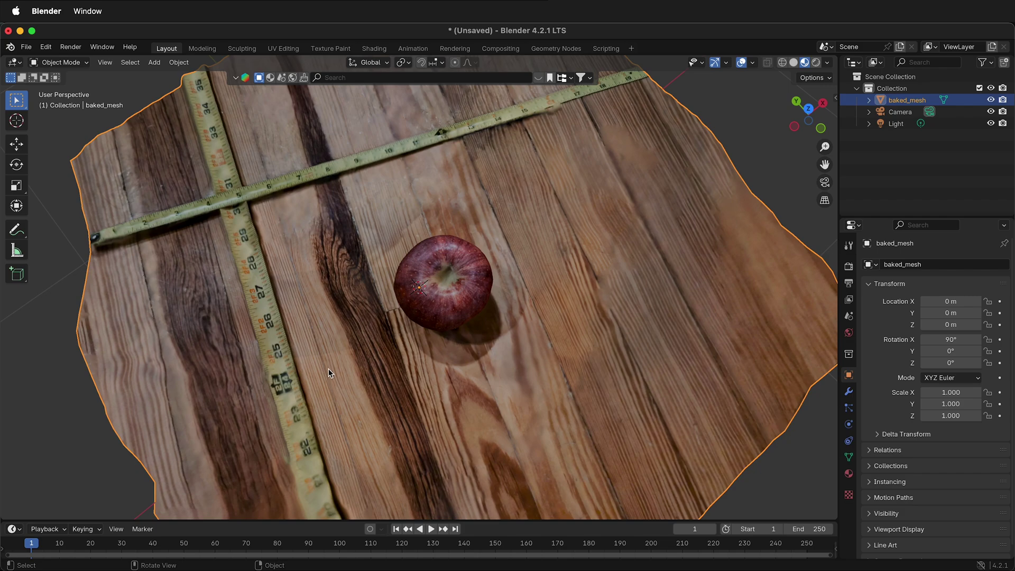
{"action": "scroll", "coordinate": [341, 361], "scroll_direction": "down", "scroll_amount": 3}
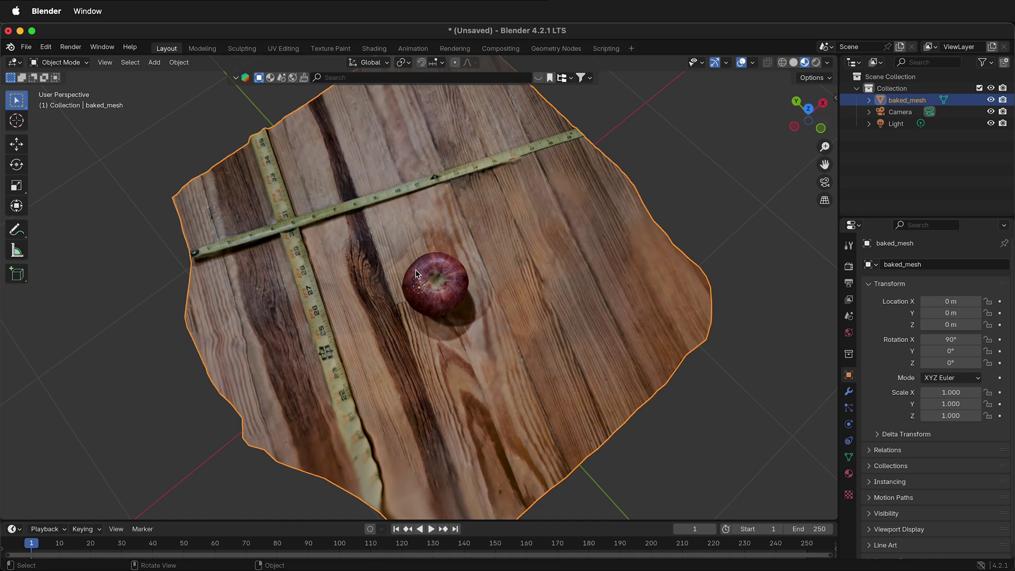
{"action": "left_click", "coordinate": [794, 126]}
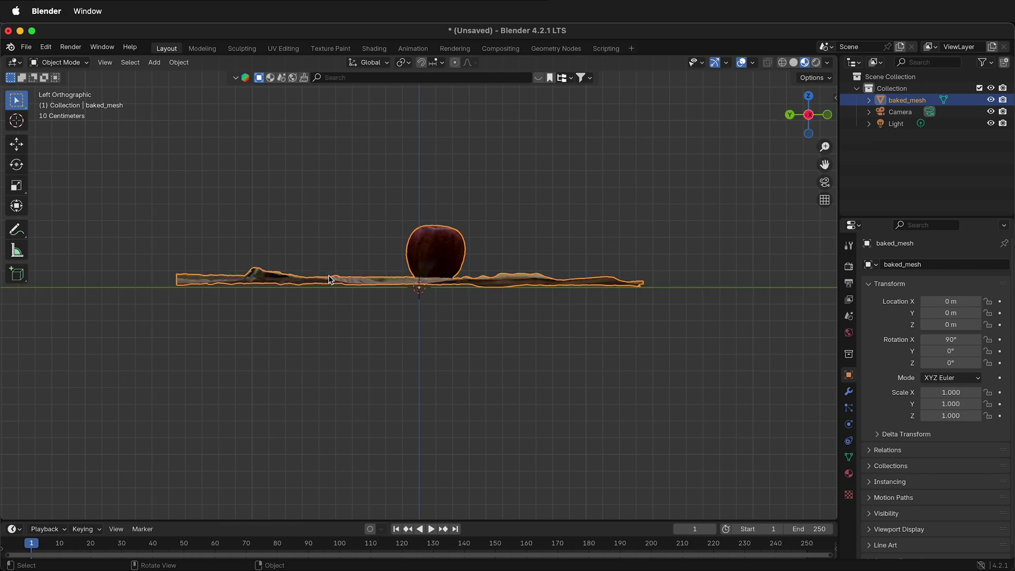
Step: In top view, rotate the scanned mesh about 20.4° around global Z so the tape measures line up with the X and Y axes
{"action": "left_click", "coordinate": [809, 96]}
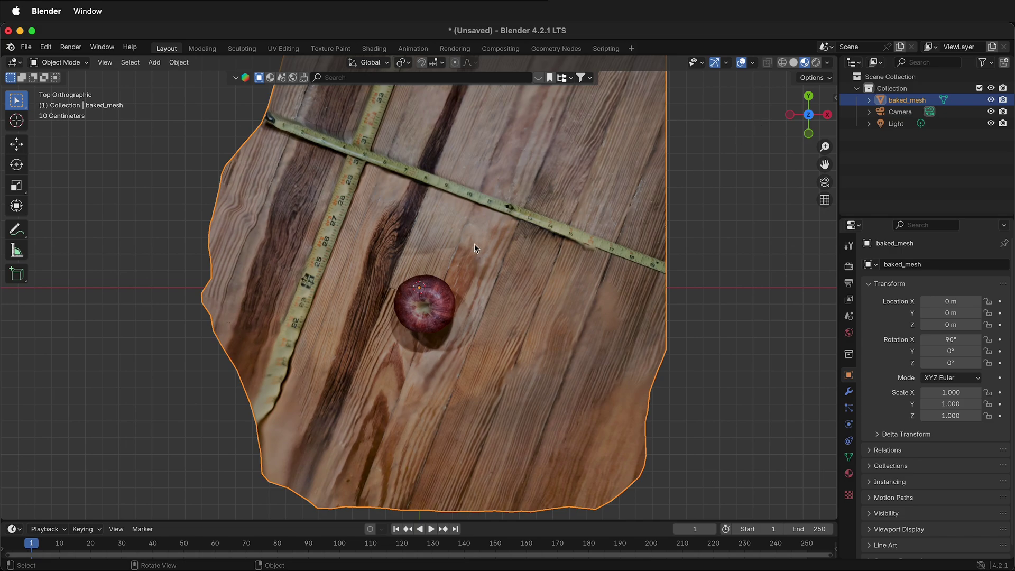
{"action": "key", "text": "r"}
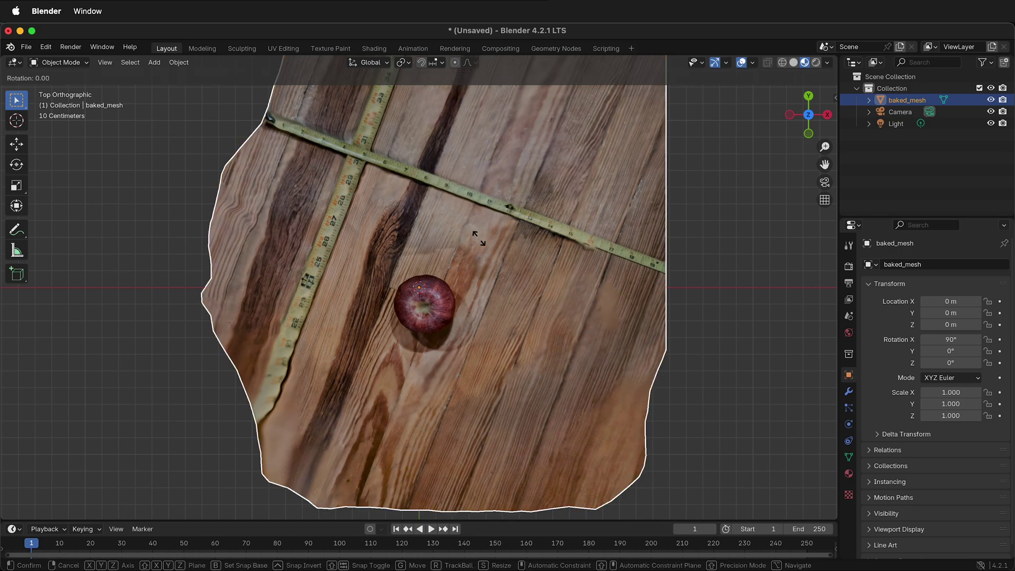
{"action": "key", "text": "z"}
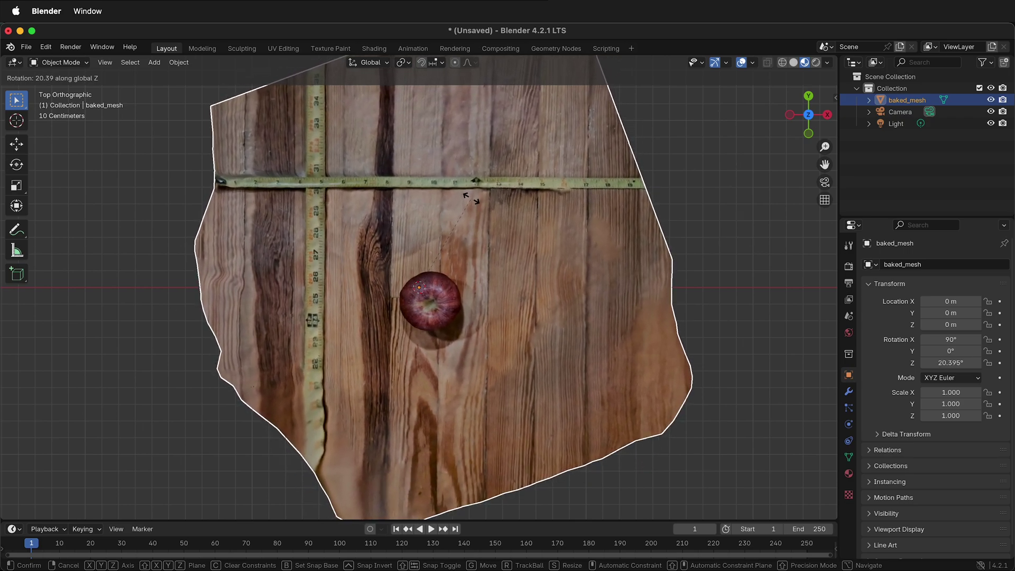
{"action": "left_click", "coordinate": [471, 200]}
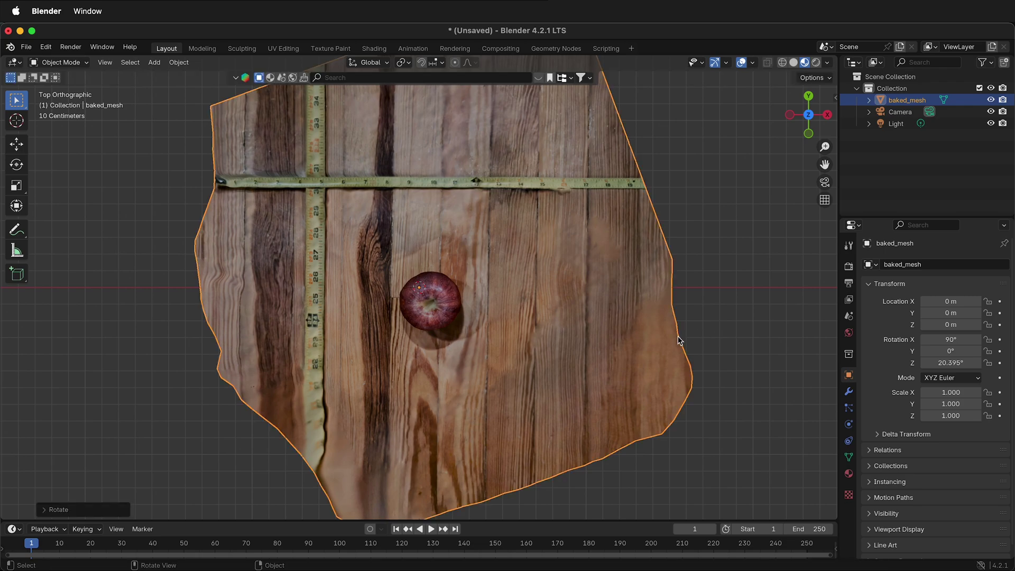
Step: Add a cube mesh to the scene and display its transform properties with the dimensions
{"action": "key", "text": "shift+a"}
{"action": "mouse_move", "coordinate": [677, 342]}
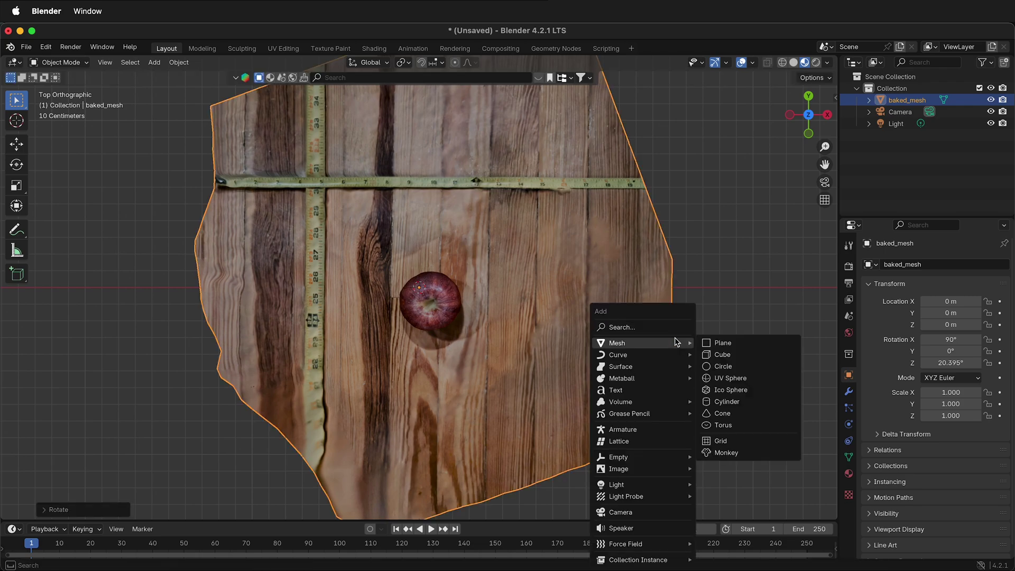
{"action": "left_click", "coordinate": [723, 354]}
{"action": "key", "text": "n"}
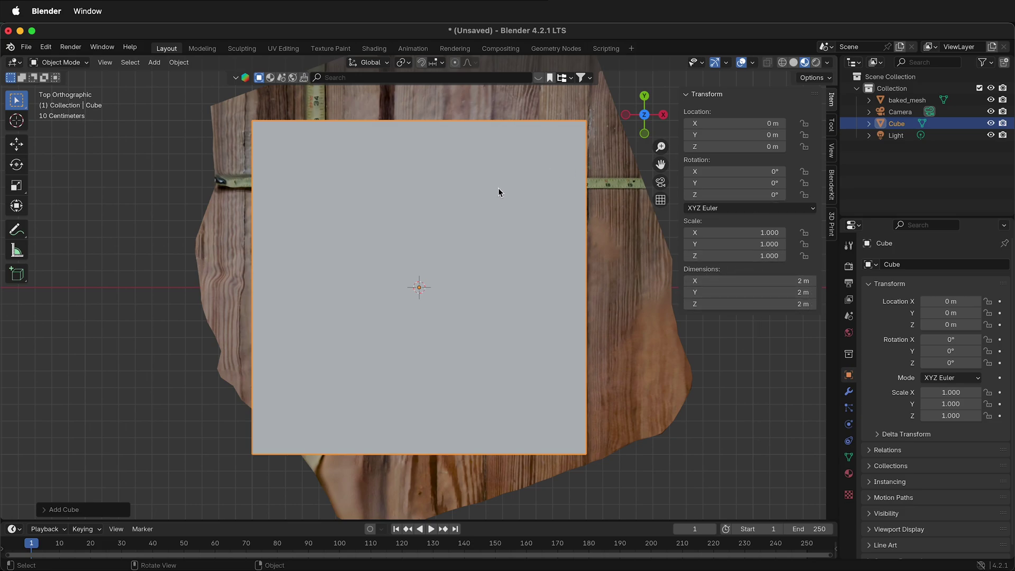
Step: Move the cube in the XY plane to just below the horizontal tape measure, at about X 0.014 m, Y -0.517 m
{"action": "key", "text": "g"}
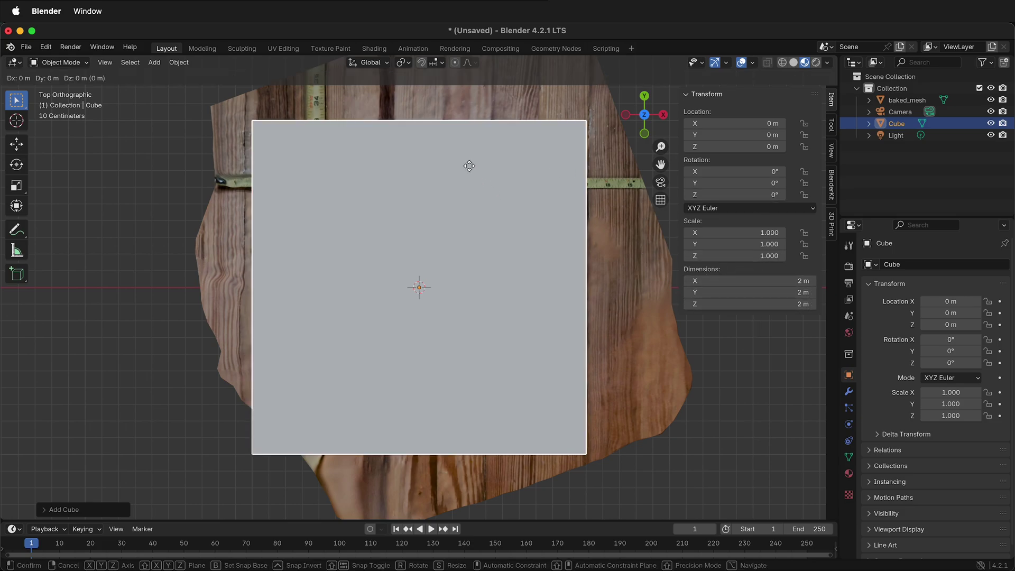
{"action": "key", "text": "shift+z"}
{"action": "left_click", "coordinate": [471, 250]}
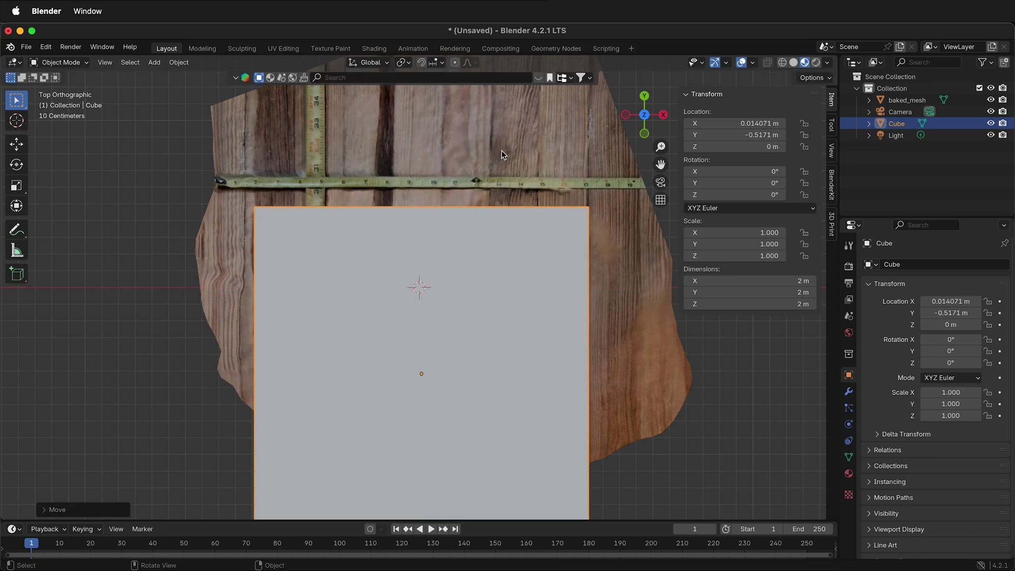
Step: Set the cube's X, Y and Z dimensions all to 16 in
{"action": "scroll", "coordinate": [580, 195], "scroll_direction": "up", "scroll_amount": 1}
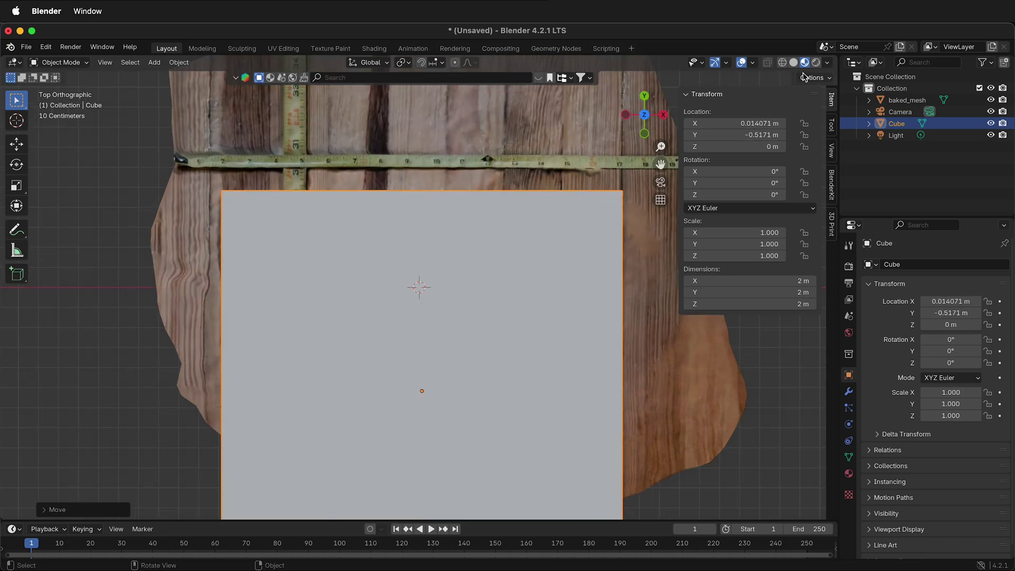
{"action": "scroll", "coordinate": [487, 151], "scroll_direction": "down", "scroll_amount": 2}
{"action": "scroll", "coordinate": [309, 194], "scroll_direction": "up", "scroll_amount": 1}
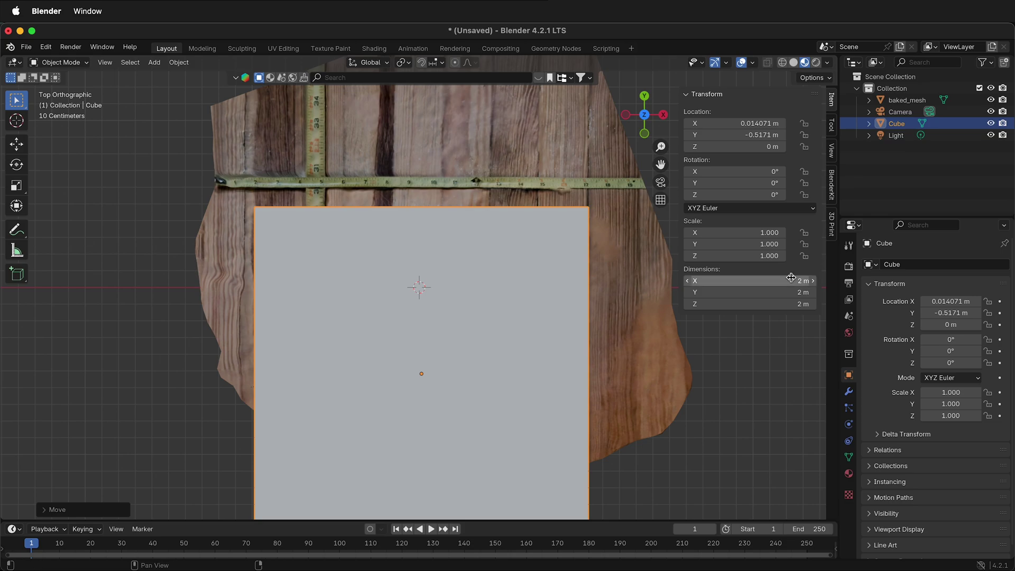
{"action": "mouse_move", "coordinate": [790, 278]}
{"action": "left_mouse_down"}
{"action": "mouse_move", "coordinate": [789, 306]}
{"action": "mouse_move", "coordinate": [788, 279]}
{"action": "left_mouse_up"}
{"action": "type", "text": "16 i"}
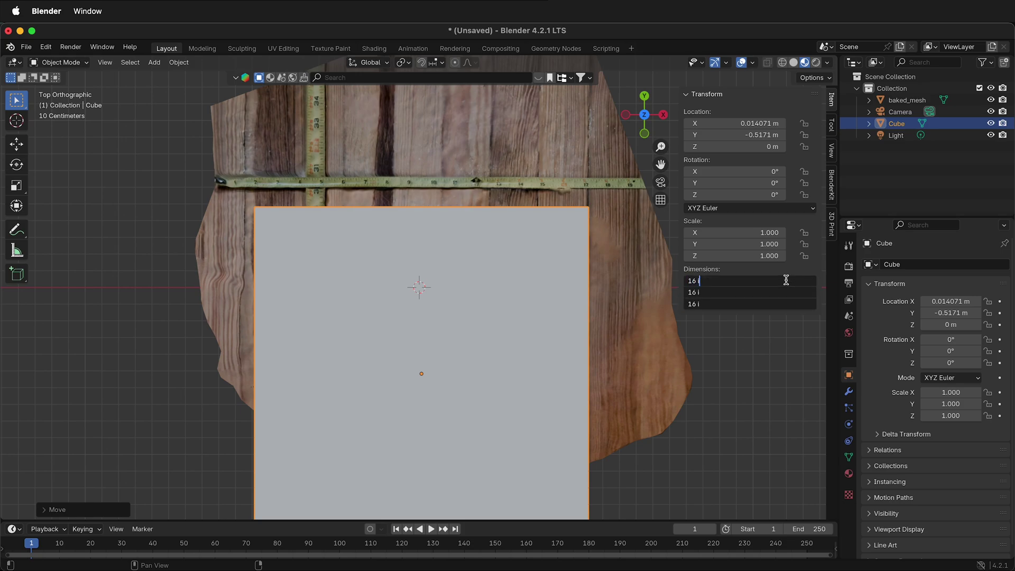
{"action": "type", "text": "n"}
{"action": "key", "text": "Return"}
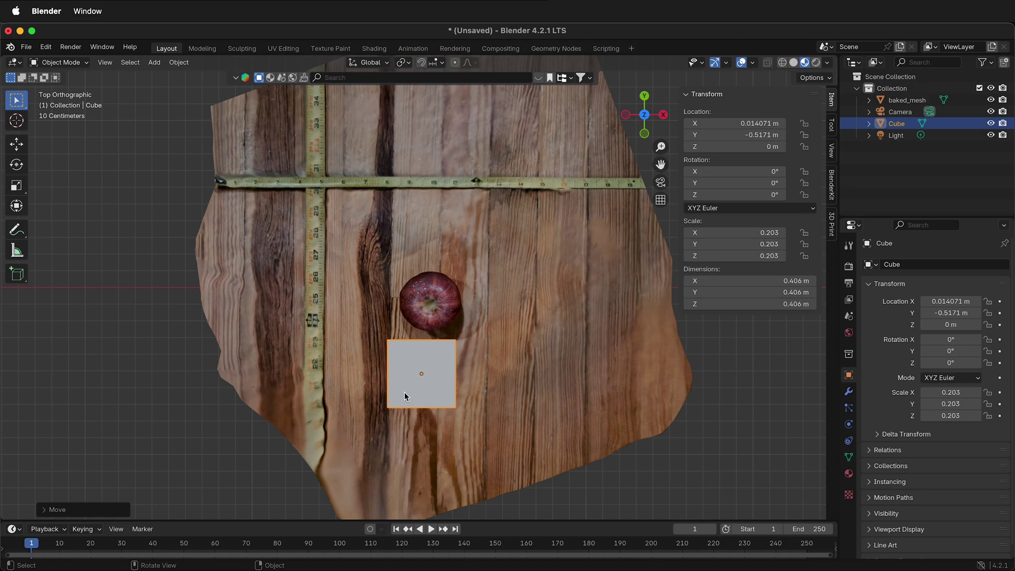
Step: Snap the 3D cursor to the cube's top vertex at its -X, +Y corner and return to Object Mode
{"action": "scroll", "coordinate": [409, 378], "scroll_direction": "up", "scroll_amount": 2}
{"action": "scroll", "coordinate": [423, 338], "scroll_direction": "up", "scroll_amount": 2}
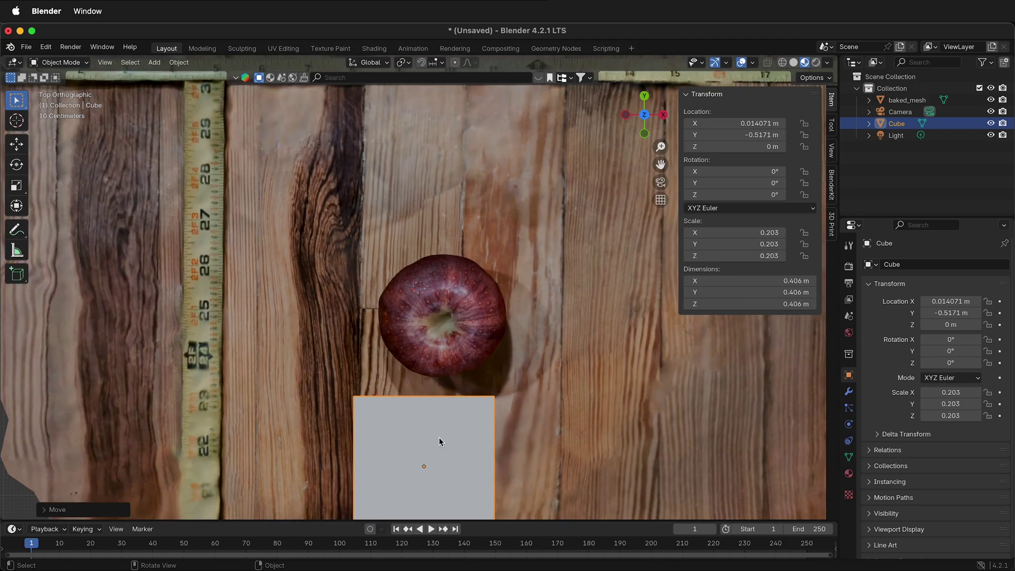
{"action": "scroll", "coordinate": [440, 438], "scroll_direction": "down", "scroll_amount": 2}
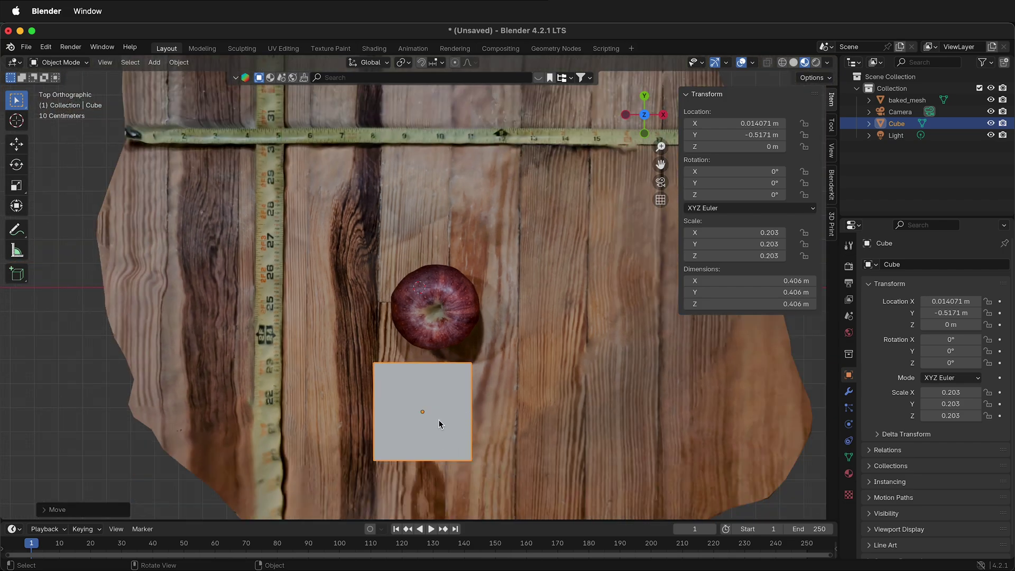
{"action": "key", "text": "Tab"}
{"action": "left_click", "coordinate": [372, 361]}
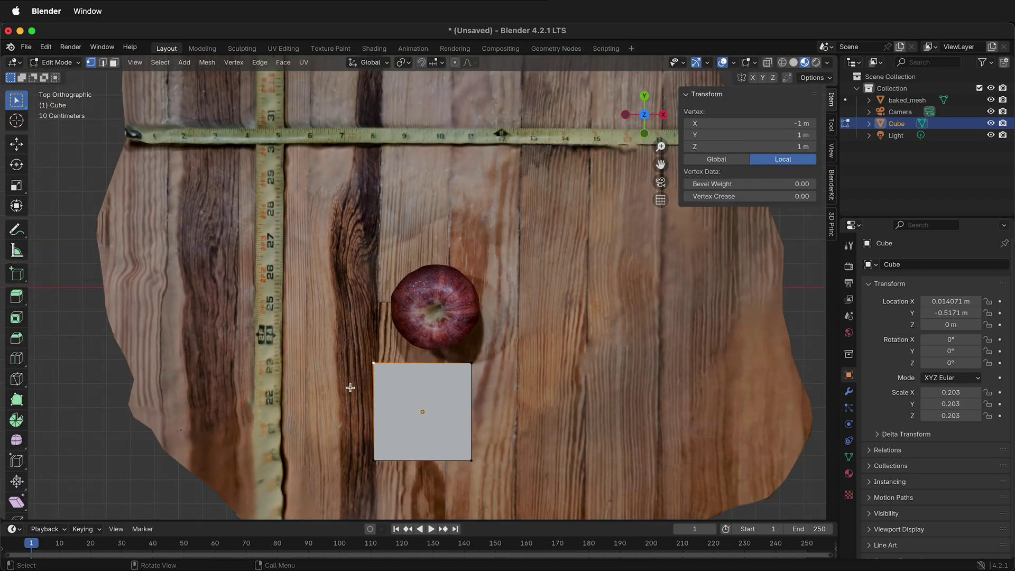
{"action": "key", "text": "shift+s"}
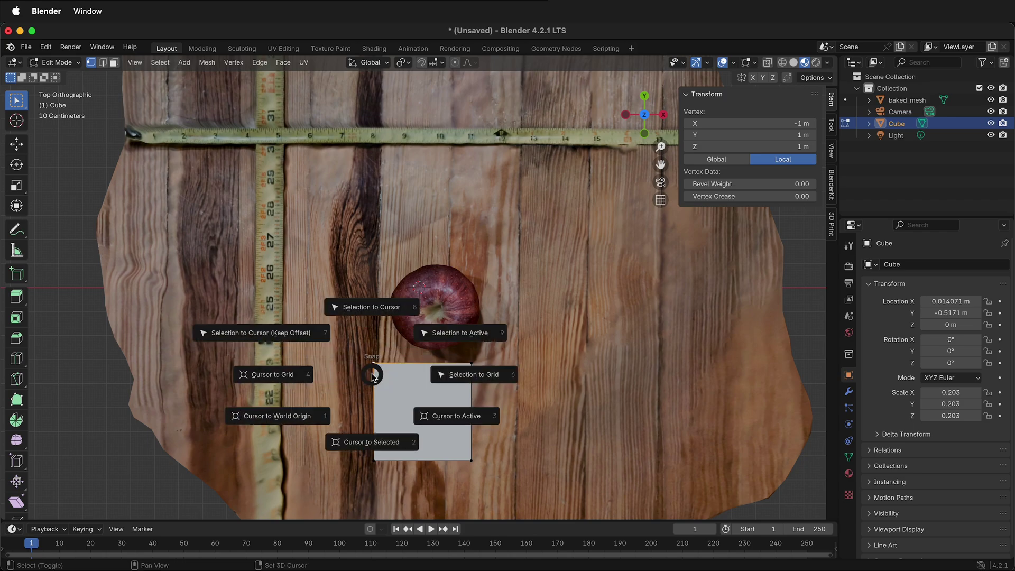
{"action": "left_click", "coordinate": [376, 443]}
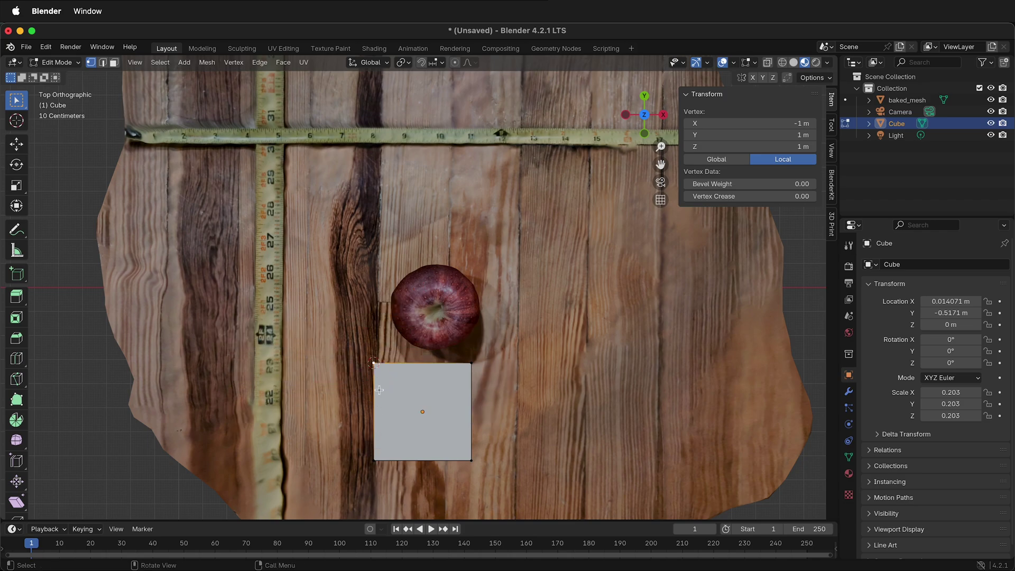
{"action": "scroll", "coordinate": [379, 390], "scroll_direction": "up", "scroll_amount": 3}
{"action": "scroll", "coordinate": [396, 444], "scroll_direction": "down", "scroll_amount": 3}
{"action": "key", "text": "Tab"}
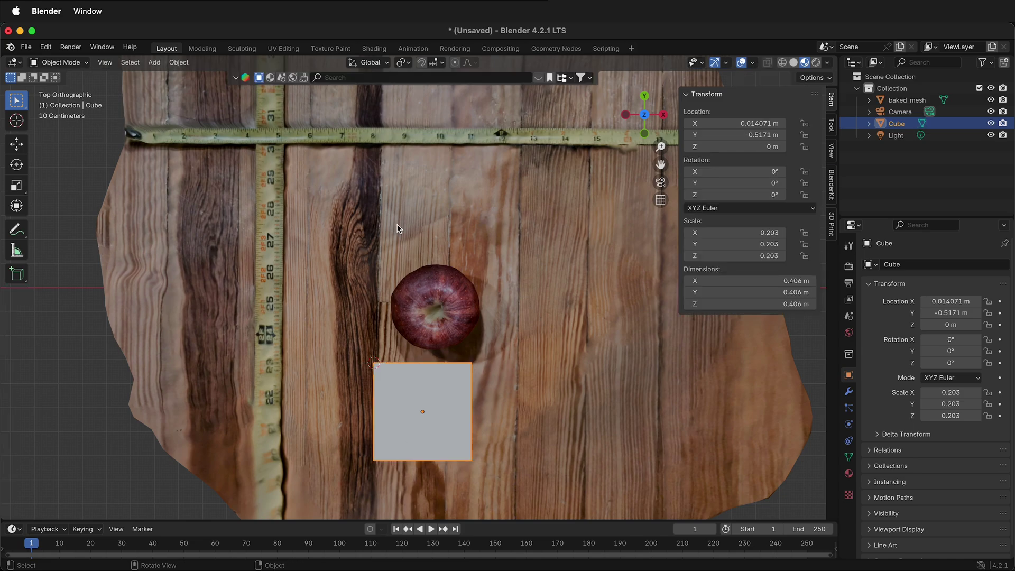
Step: Move the scanned mesh in the XY plane to about X 0.784 m, Y -0.914 m, bringing the tape's 2-inch mark near the cube's corner
{"action": "left_click", "coordinate": [427, 224]}
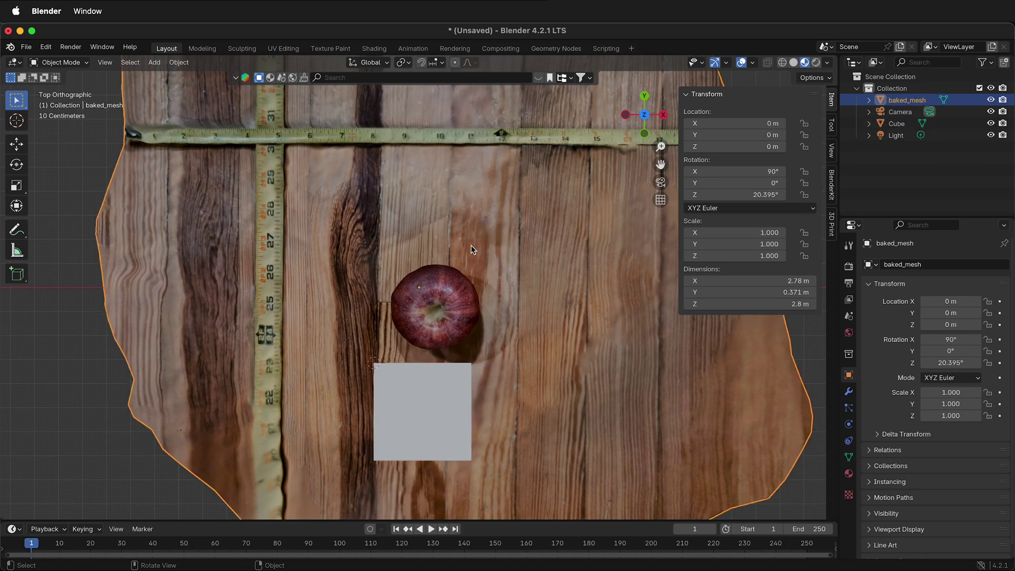
{"action": "key", "text": "g"}
{"action": "key", "text": "shift+z"}
{"action": "left_click", "coordinate": [660, 466]}
Step: Fine-tune the scanned mesh's XY position to about X 0.779 m, Y -0.914 m so the tape's 2-inch line meets the cube's corner
{"action": "scroll", "coordinate": [319, 452], "scroll_direction": "up", "scroll_amount": 4}
{"action": "middle_click_drag", "start_coordinate": [320, 452], "coordinate": [340, 453]}
{"action": "scroll", "coordinate": [513, 299], "scroll_direction": "down", "scroll_amount": 2}
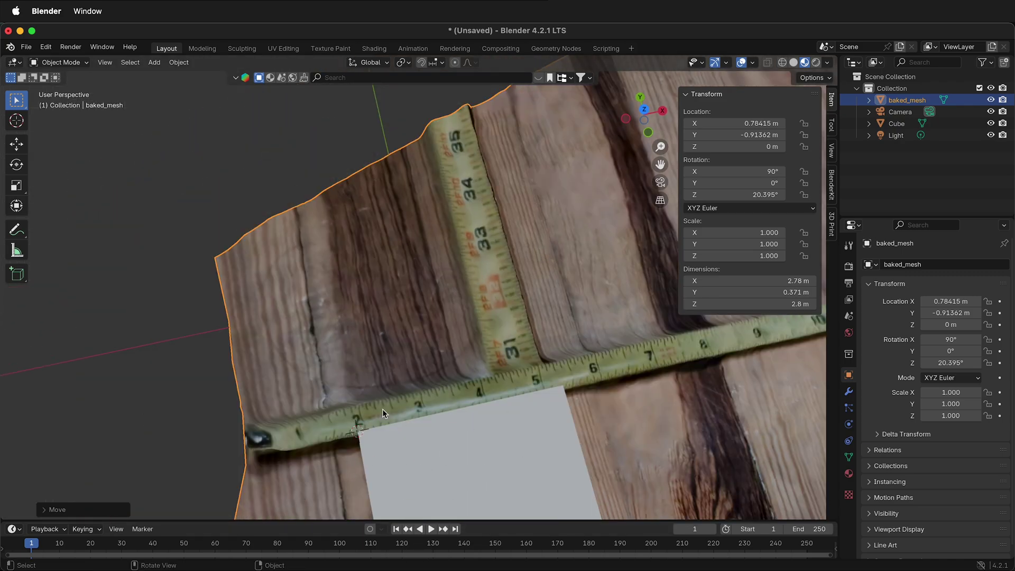
{"action": "left_click", "coordinate": [644, 108]}
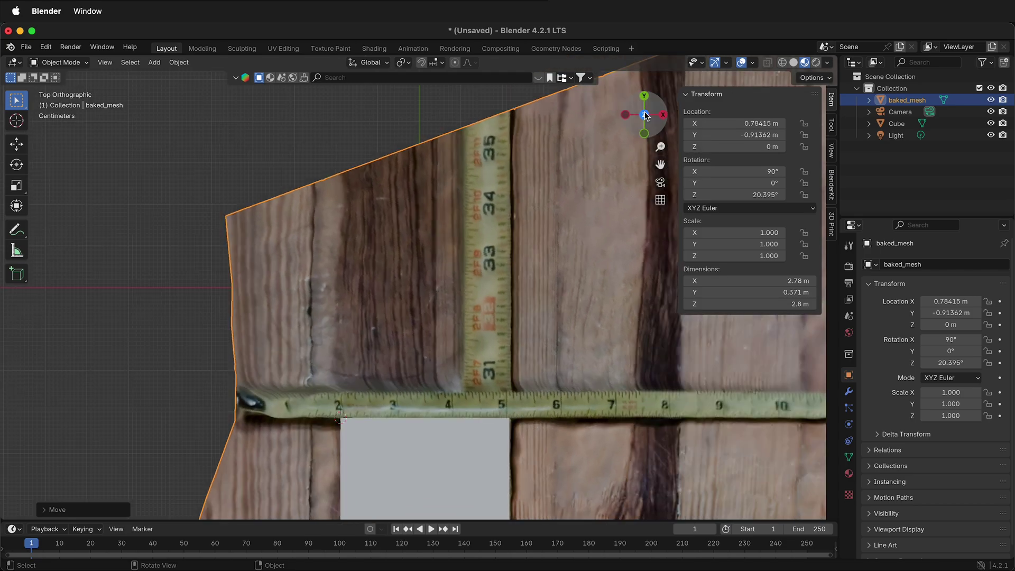
{"action": "scroll", "coordinate": [403, 370], "scroll_direction": "up", "scroll_amount": 8}
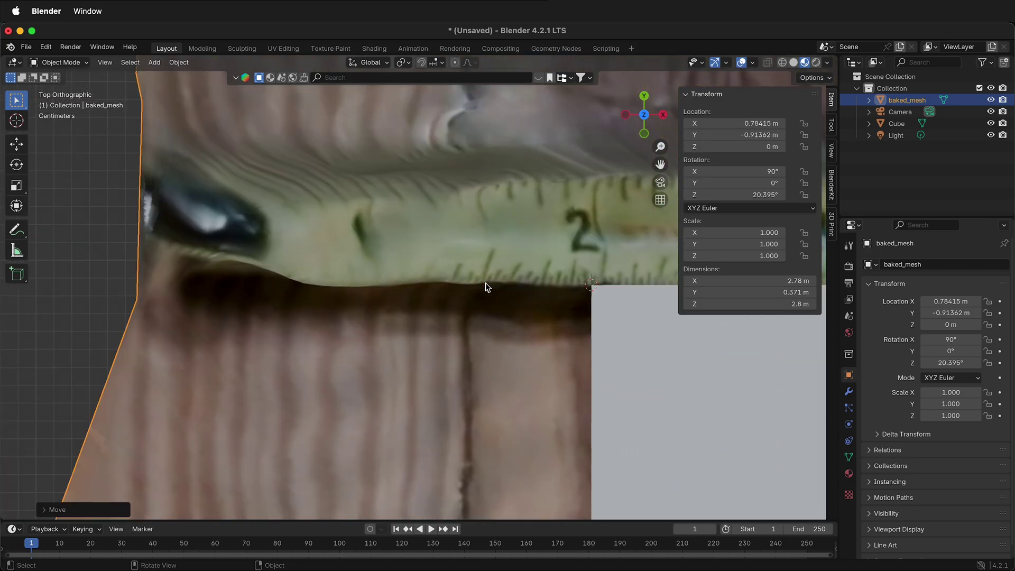
{"action": "middle_click_drag", "start_coordinate": [535, 283], "coordinate": [233, 288], "text": "shift"}
{"action": "key", "text": "g"}
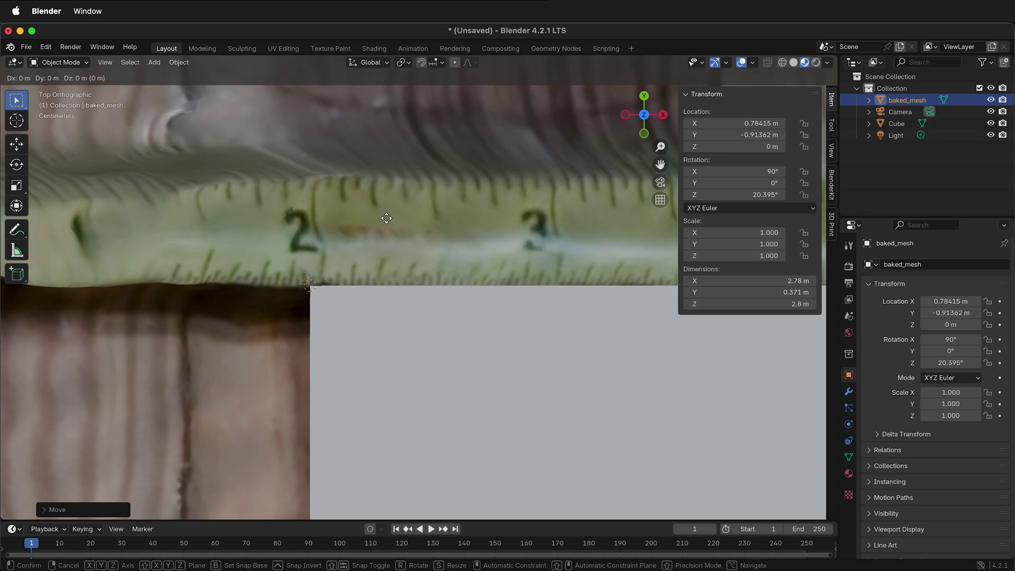
{"action": "key", "text": "shift+z"}
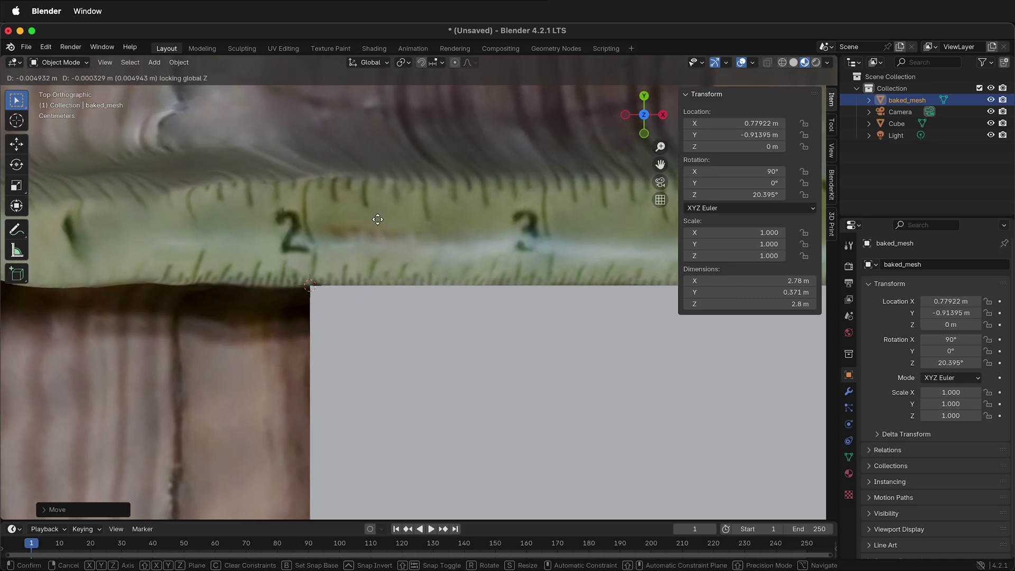
{"action": "left_click", "coordinate": [378, 219]}
{"action": "scroll", "coordinate": [296, 299], "scroll_direction": "up", "scroll_amount": 4}
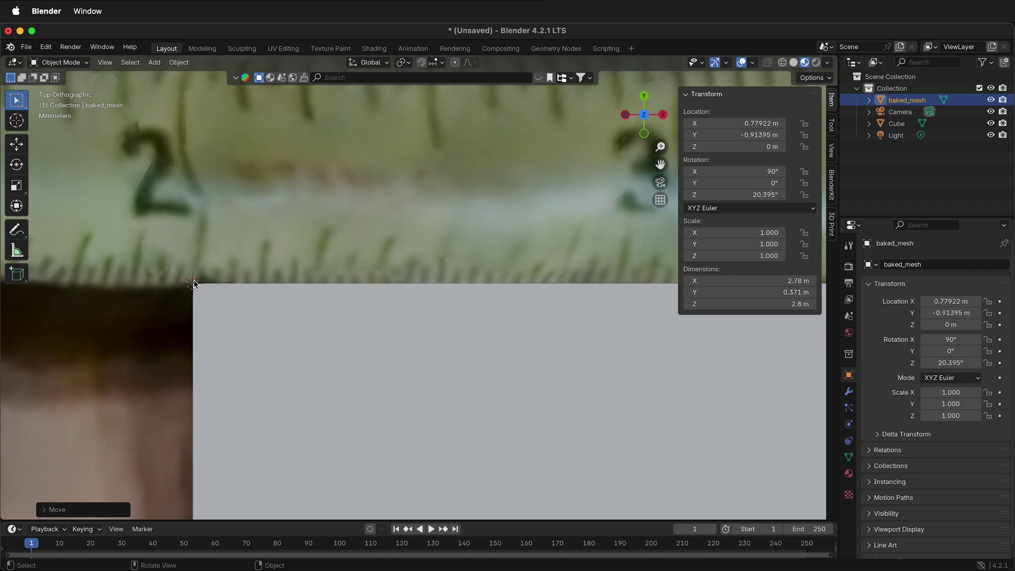
{"action": "scroll", "coordinate": [211, 328], "scroll_direction": "down", "scroll_amount": 8}
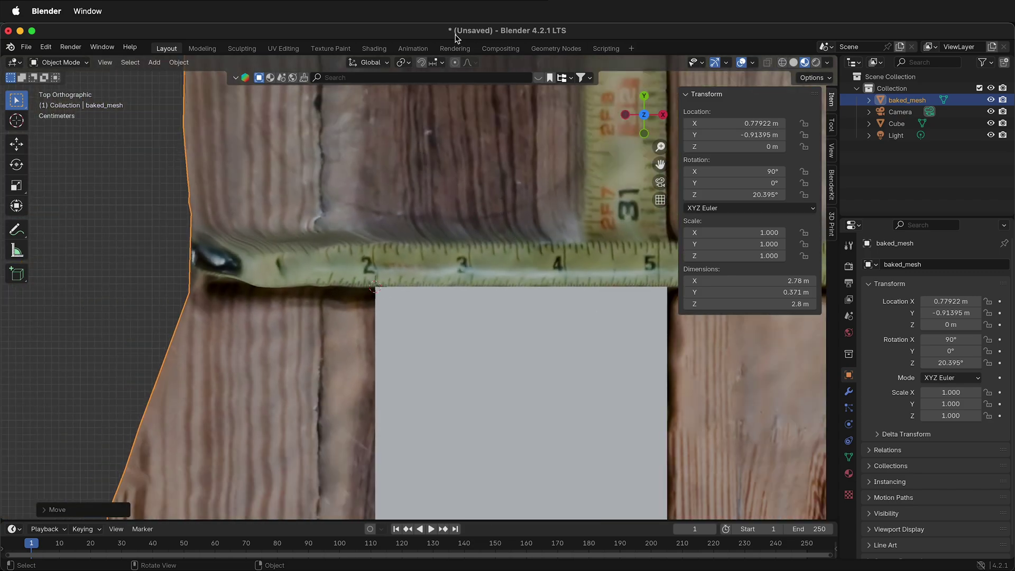
Step: Set the transform pivot point to 3D Cursor
{"action": "left_click", "coordinate": [403, 62]}
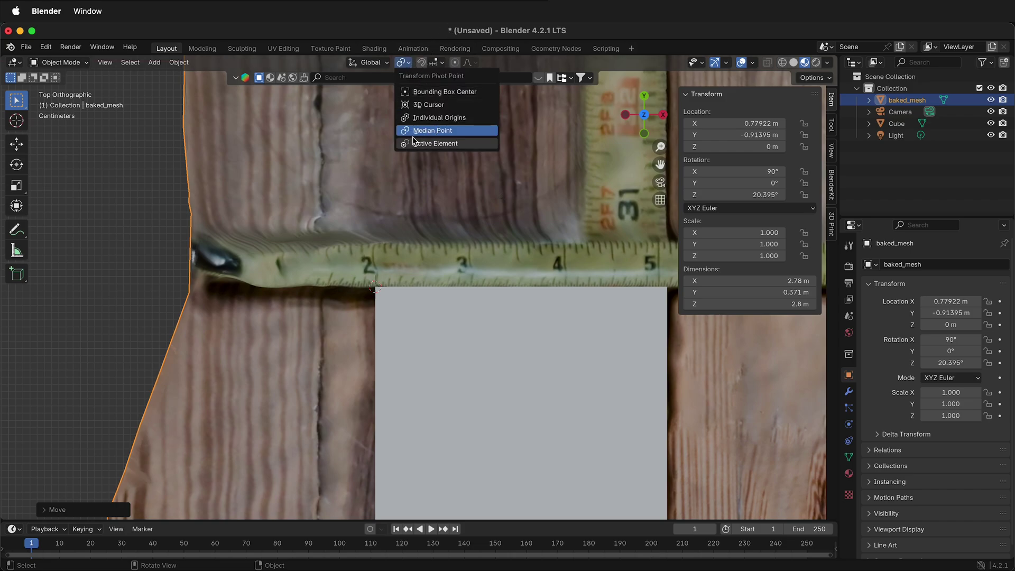
{"action": "left_click", "coordinate": [405, 105]}
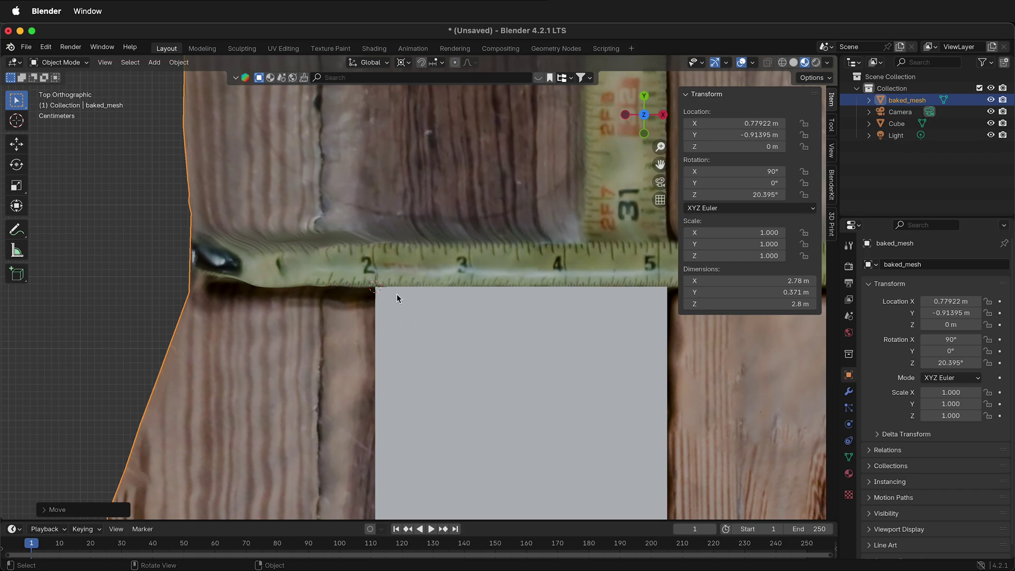
{"action": "scroll", "coordinate": [397, 294], "scroll_direction": "down", "scroll_amount": 5}
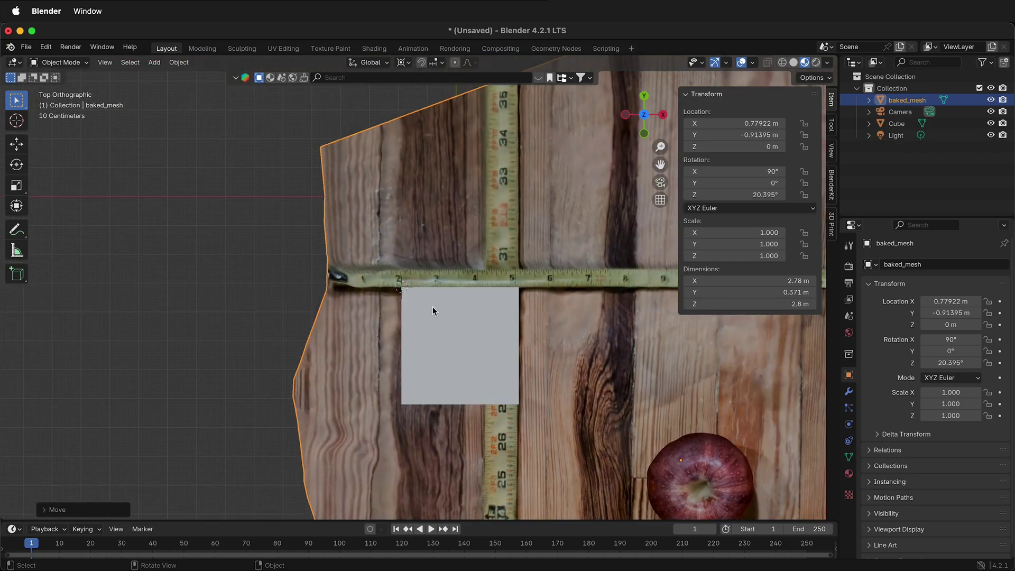
Step: Scale the scanned mesh down uniformly around the 3D cursor to about 0.216
{"action": "middle_click_drag", "start_coordinate": [591, 331], "coordinate": [375, 318], "text": "shift"}
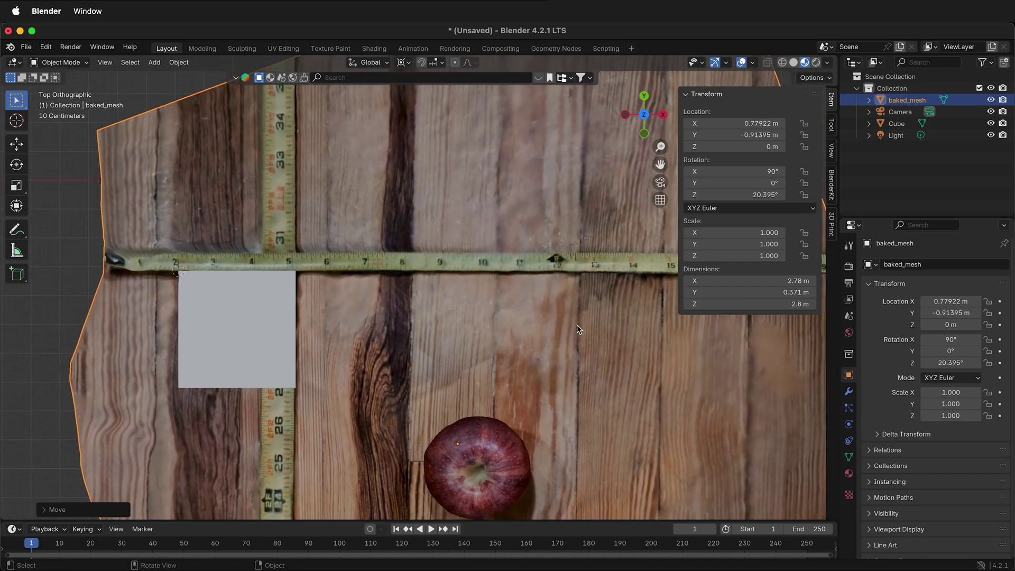
{"action": "key", "text": "s"}
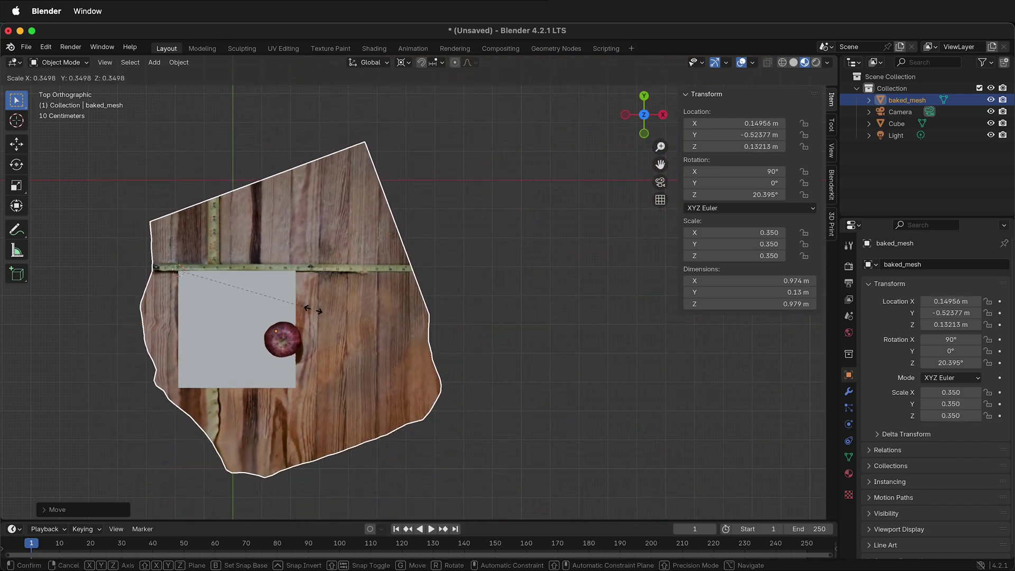
{"action": "left_click", "coordinate": [269, 300]}
{"action": "scroll", "coordinate": [281, 261], "scroll_direction": "up", "scroll_amount": 6}
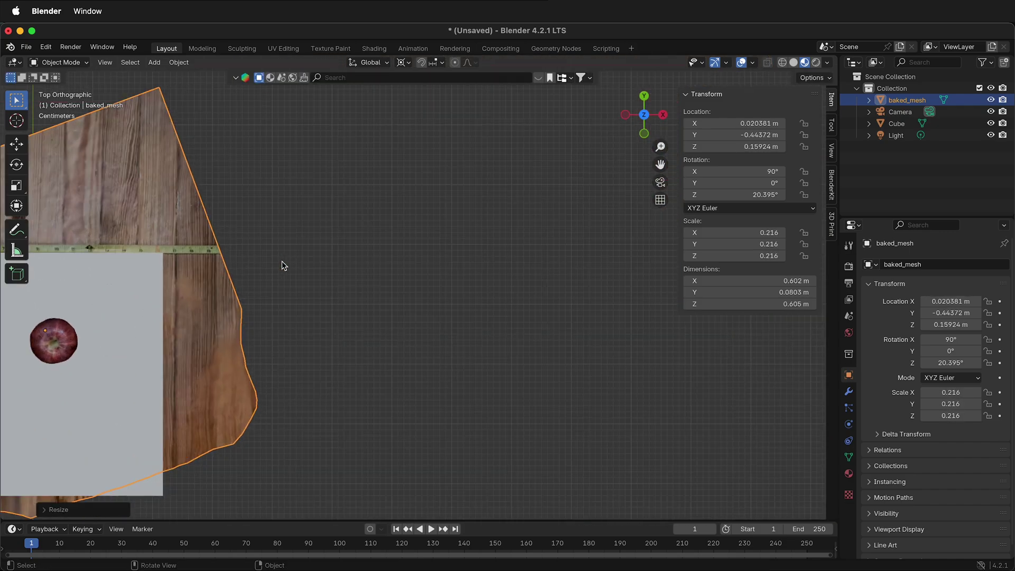
{"action": "scroll", "coordinate": [460, 278], "scroll_direction": "left", "scroll_amount": 5}
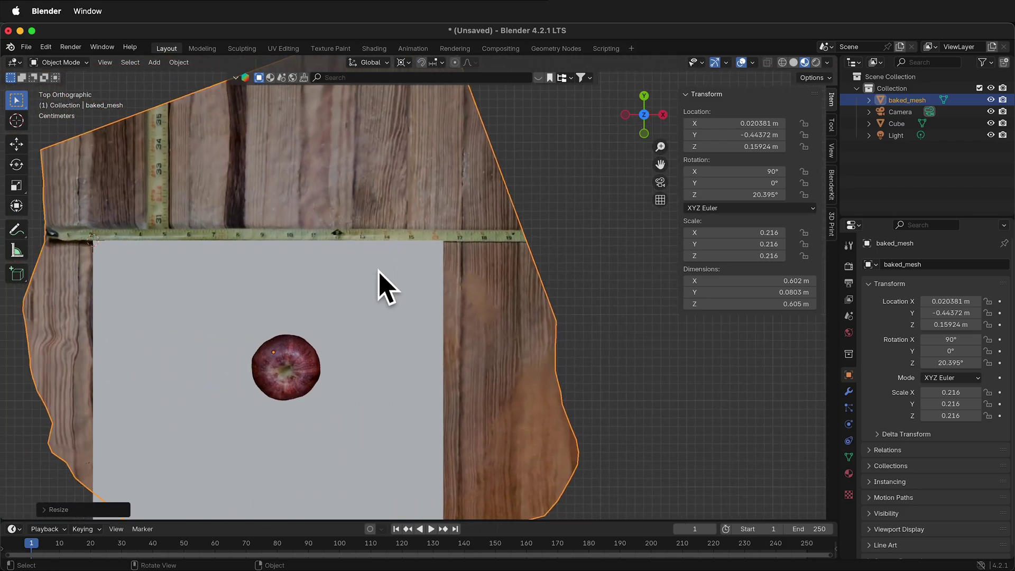
Step: Scale the scanned mesh to about 0.194 so the tape's 18-inch line meets the cube's +X, +Y corner
{"action": "scroll", "coordinate": [461, 245], "scroll_direction": "up", "scroll_amount": 10}
{"action": "middle_click_drag", "start_coordinate": [462, 246], "coordinate": [351, 334], "text": "shift"}
{"action": "key", "text": "s"}
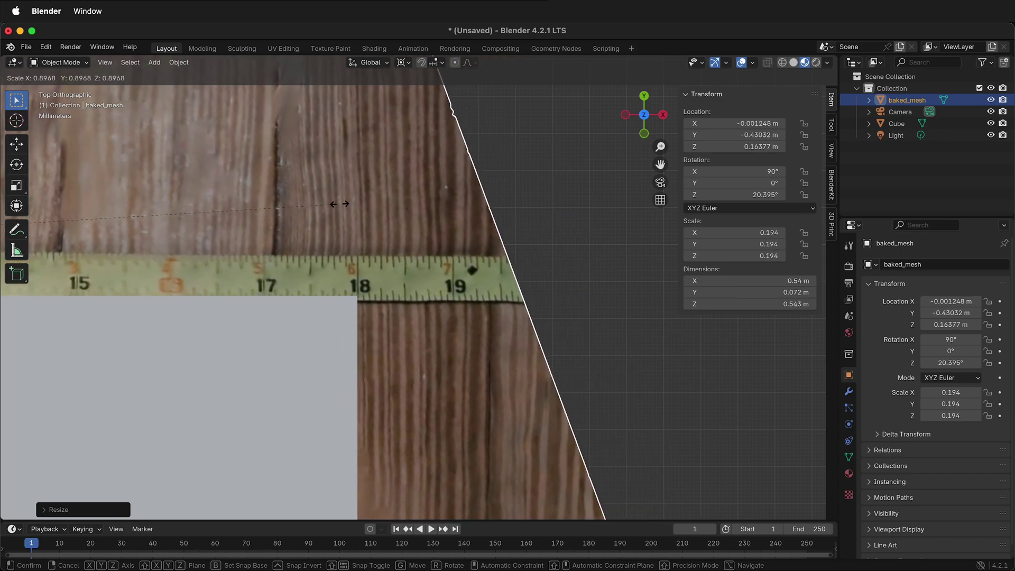
{"action": "left_click", "coordinate": [339, 204]}
{"action": "scroll", "coordinate": [370, 284], "scroll_direction": "up", "scroll_amount": 5}
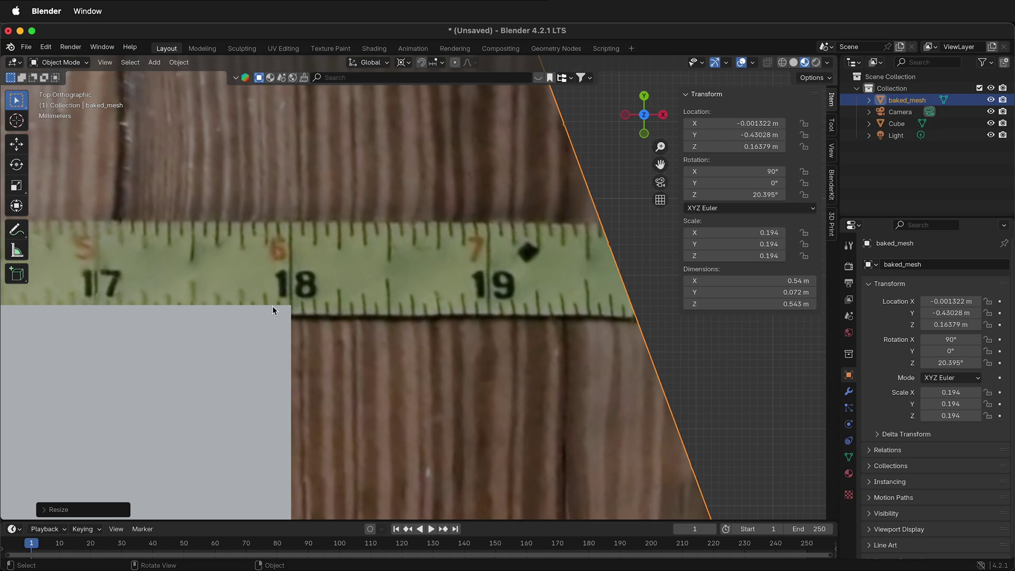
Step: Rotate the scanned mesh slightly around the 3D cursor to about 20.56° in Z, aligning the tape with the cube's +Y edge
{"action": "key", "text": "r"}
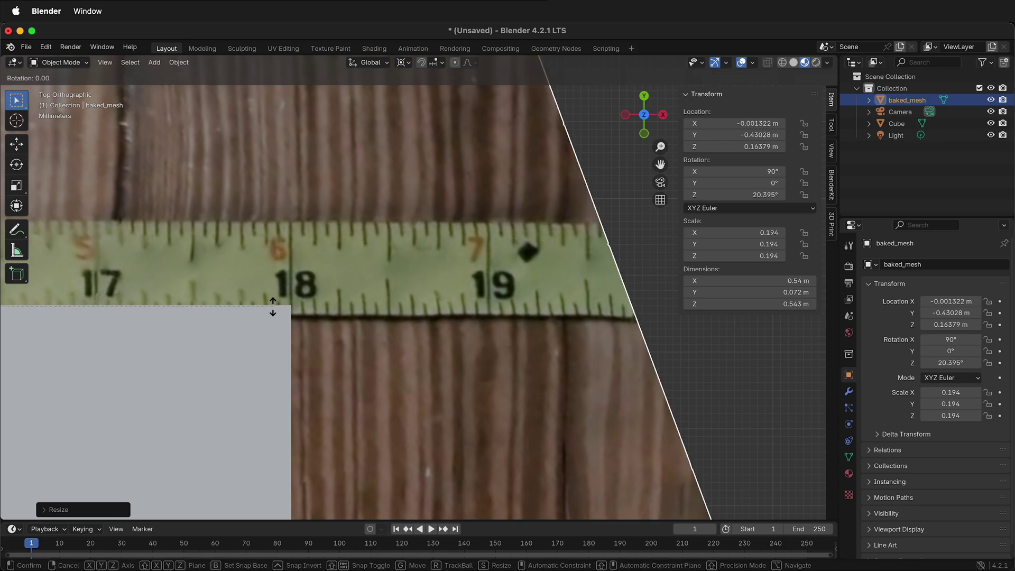
{"action": "left_click", "coordinate": [311, 306]}
{"action": "scroll", "coordinate": [311, 307], "scroll_direction": "up", "scroll_amount": 6}
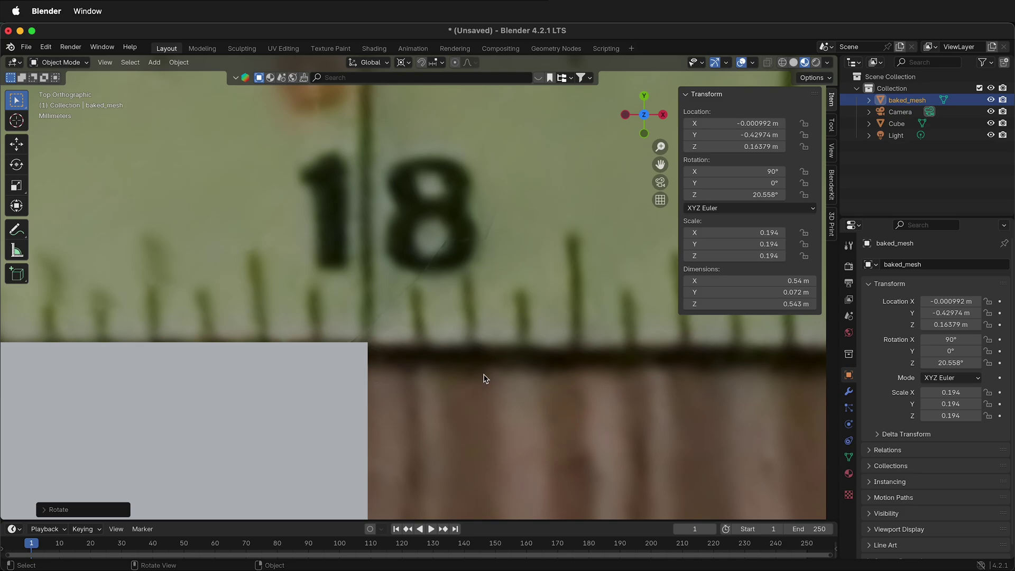
{"action": "scroll", "coordinate": [485, 378], "scroll_direction": "down", "scroll_amount": 10}
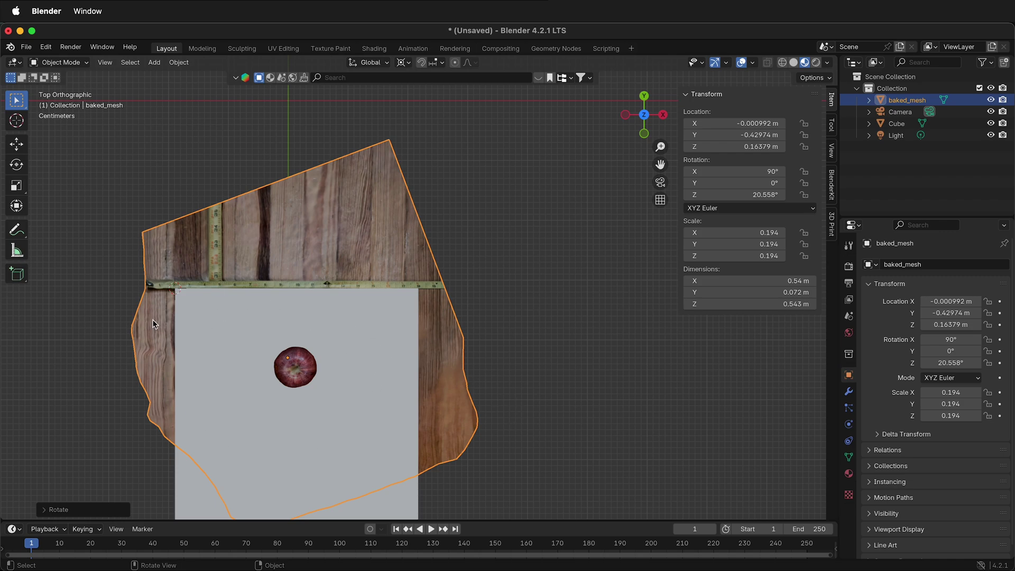
{"action": "scroll", "coordinate": [276, 290], "scroll_direction": "up", "scroll_amount": 2}
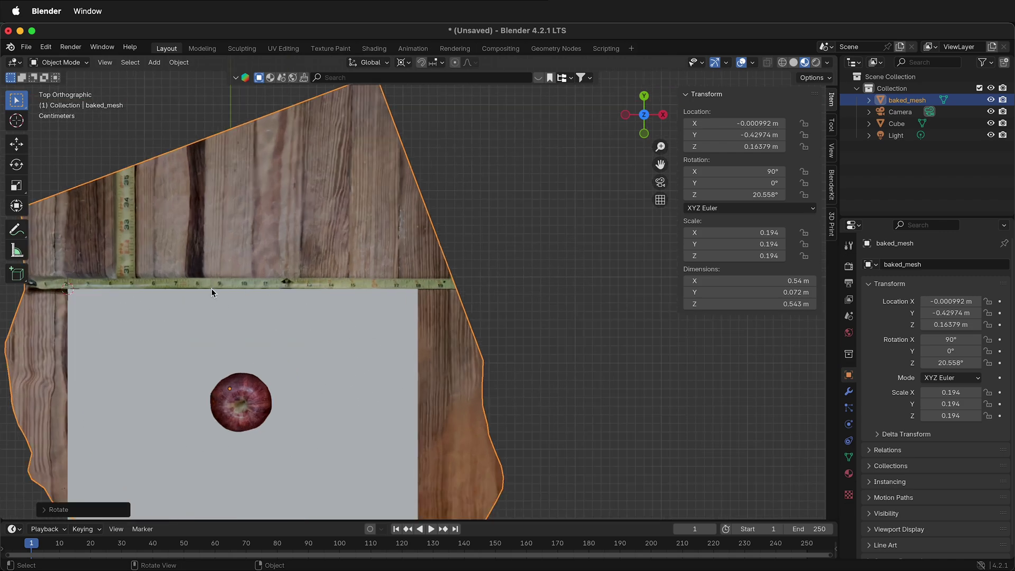
Step: Rename the Cube object as "16 inches"
{"action": "double_click", "coordinate": [905, 125]}
{"action": "type", "text": "16 inches"}
{"action": "key", "text": "Return"}
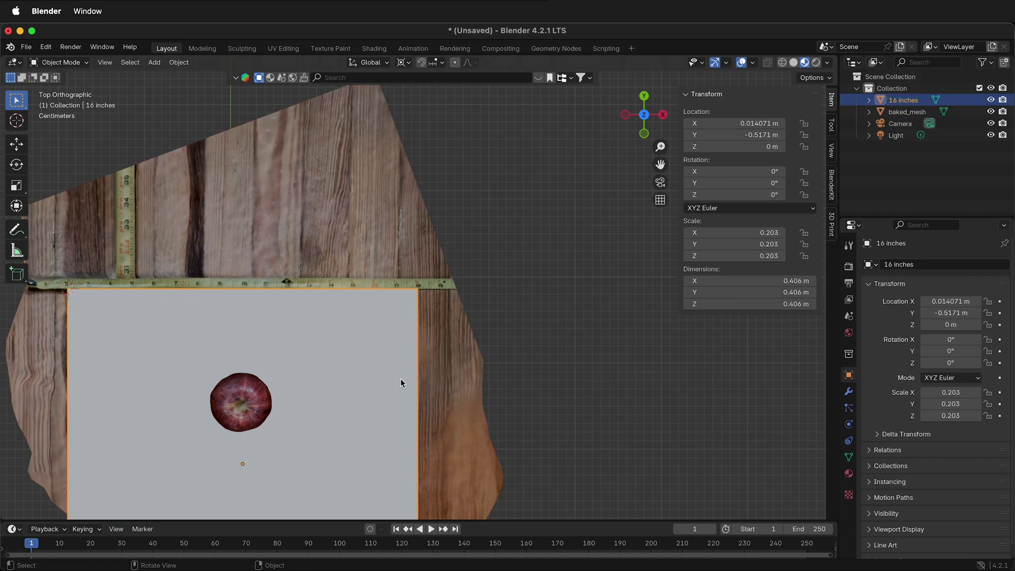
Step: Duplicate the 16 inches cube, place the copy at about X 0.262 m, Y -0.397 m, and hide the original
{"action": "key", "text": "shift+d"}
{"action": "left_click", "coordinate": [614, 275]}
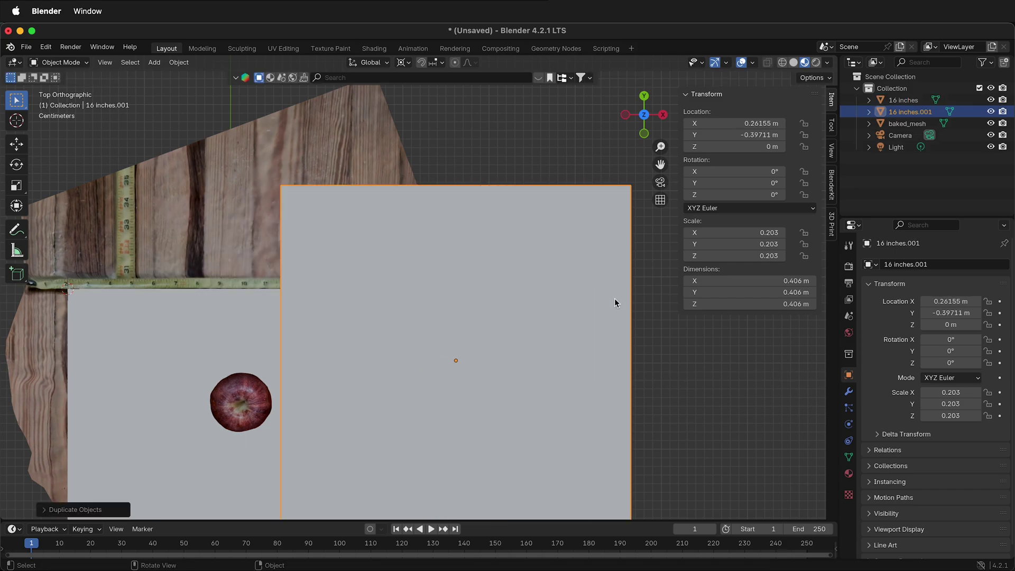
{"action": "left_click", "coordinate": [990, 100]}
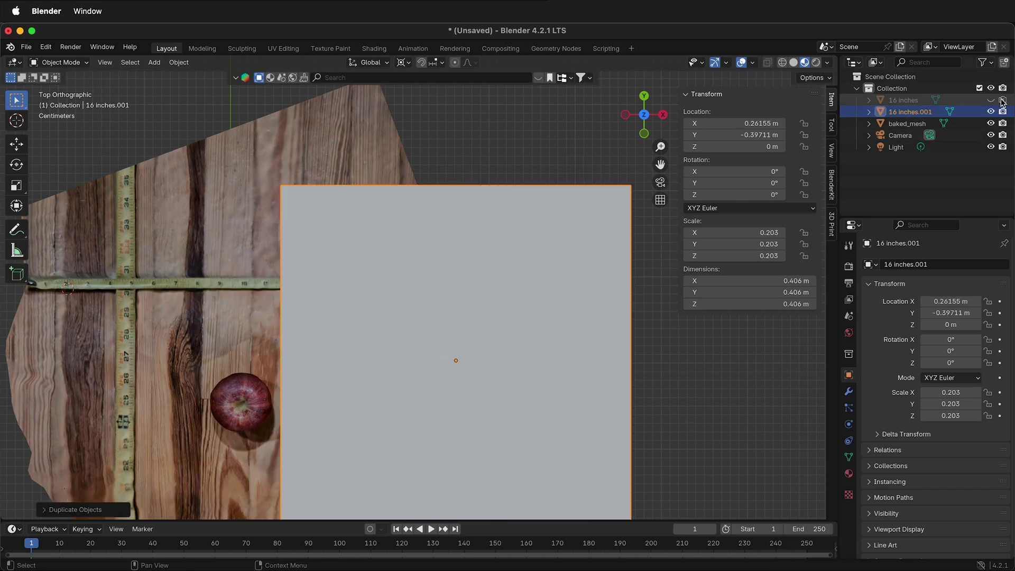
Step: Set the duplicate cube's X, Y and Z dimensions to 11 inches (0.279 m)
{"action": "middle_click_drag", "start_coordinate": [245, 341], "coordinate": [554, 215], "text": "shift"}
{"action": "scroll", "coordinate": [452, 184], "scroll_direction": "up", "scroll_amount": 1}
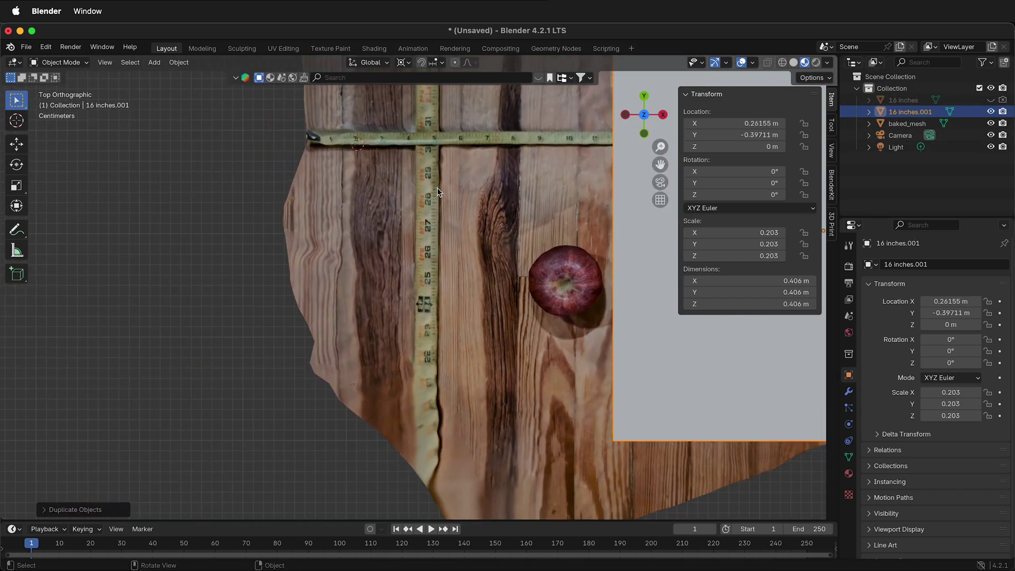
{"action": "middle_click_drag", "start_coordinate": [513, 176], "coordinate": [467, 278], "text": "shift"}
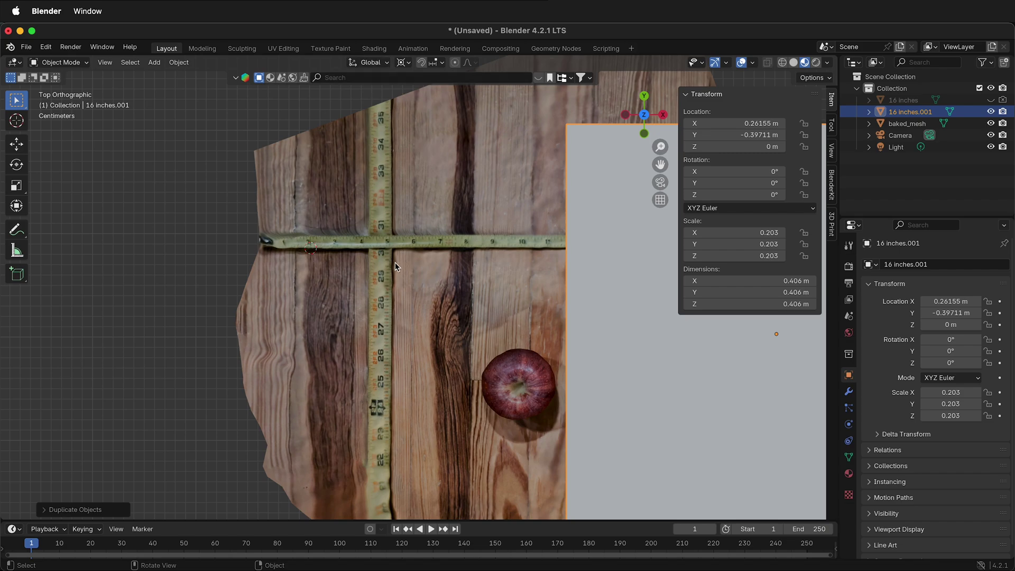
{"action": "scroll", "coordinate": [447, 261], "scroll_direction": "right", "scroll_amount": 10, "text": "shift"}
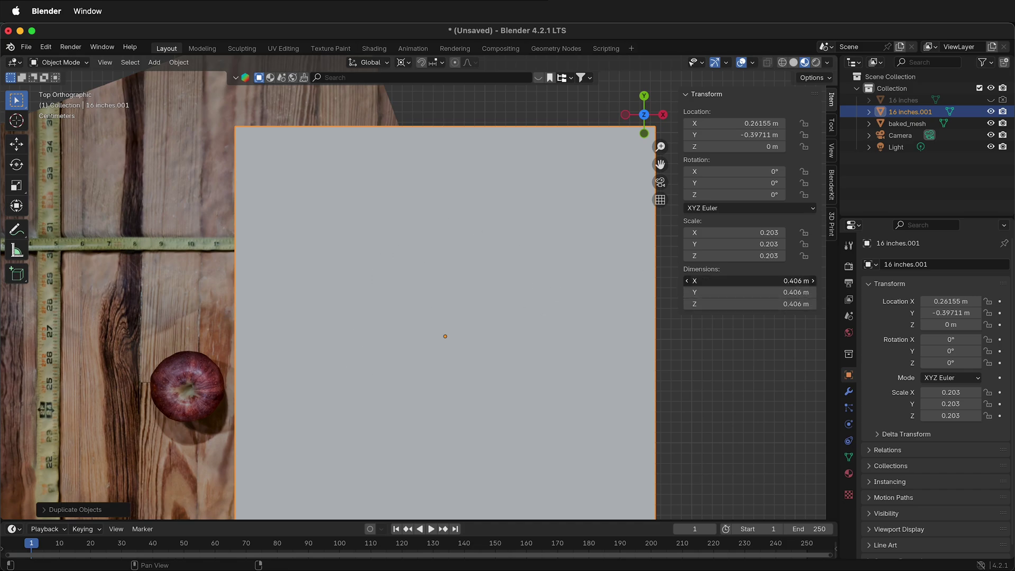
{"action": "left_click", "coordinate": [761, 283]}
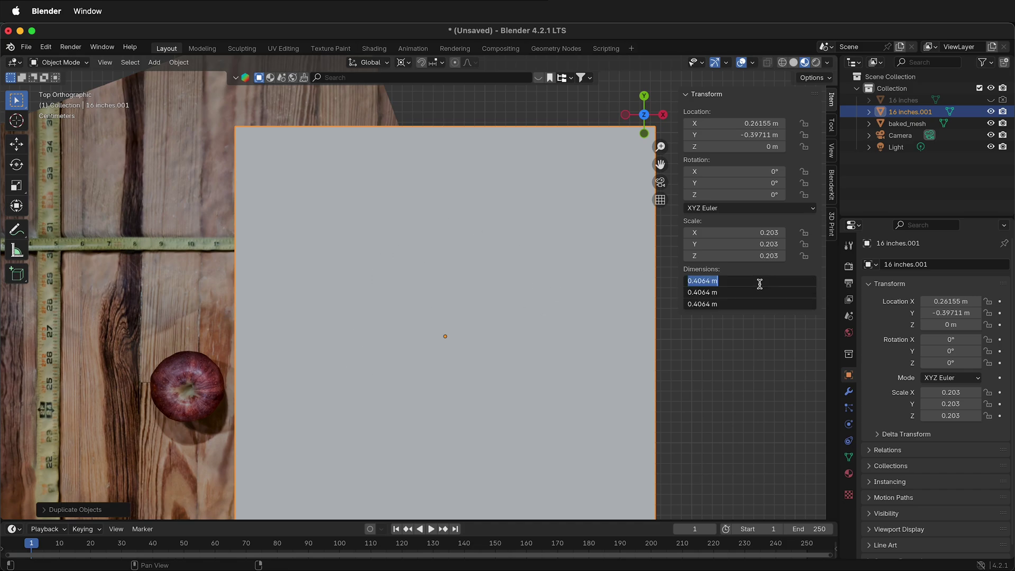
{"action": "type", "text": "11"}
{"action": "key", "text": "Return"}
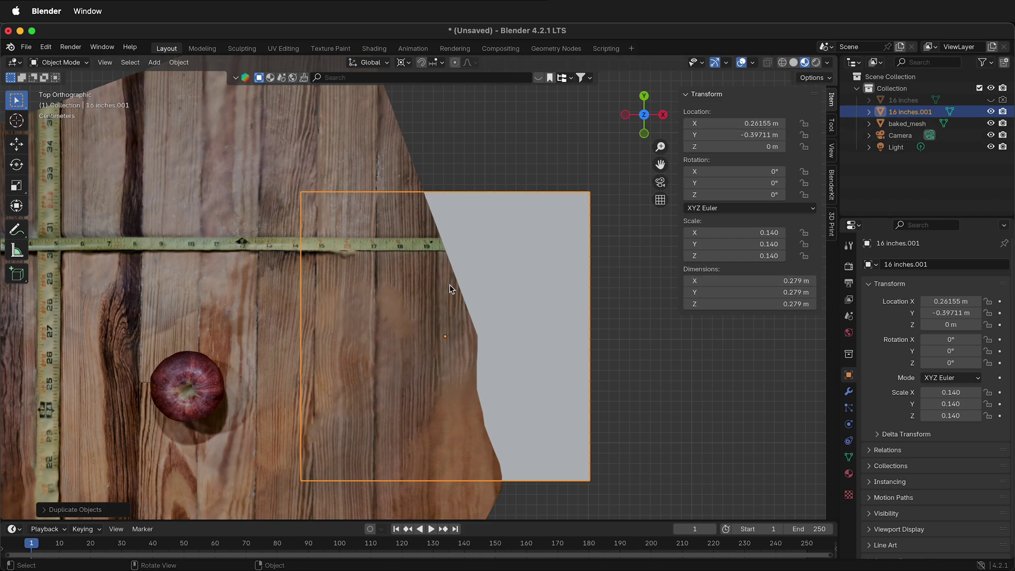
Step: Raise the 11-inch cube along Z to about 0.159 m so it cuts through the scanned mesh
{"action": "middle_click_drag", "start_coordinate": [552, 414], "coordinate": [507, 300]}
{"action": "scroll", "coordinate": [509, 301], "scroll_direction": "down", "scroll_amount": 4}
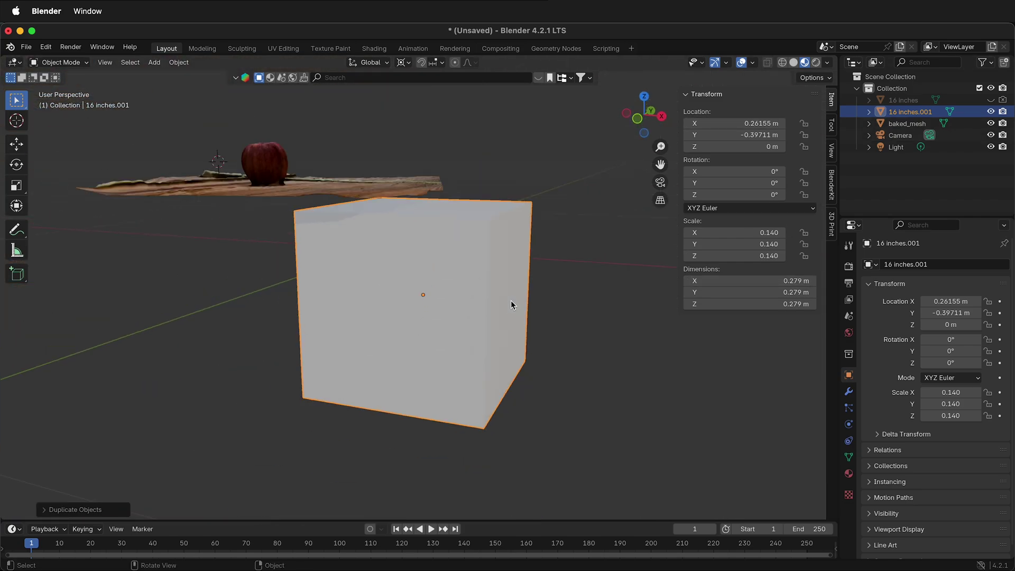
{"action": "key", "text": "g"}
{"action": "key", "text": "z"}
{"action": "left_click", "coordinate": [509, 201]}
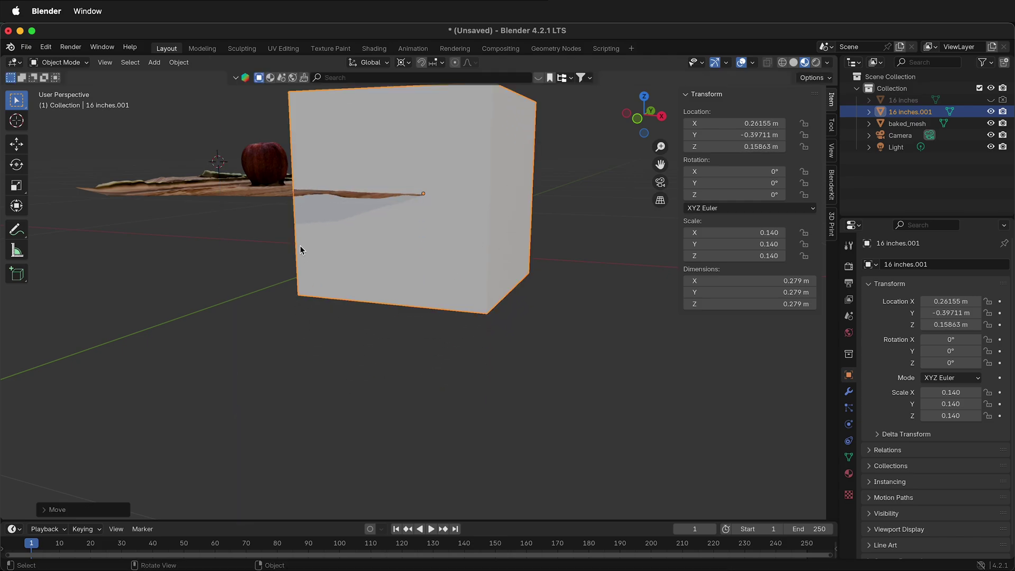
Step: In top view, move only the 11-inch cube beside the vertical tape, to about X 0.029 m, Y -0.357 m
{"action": "left_click", "coordinate": [370, 194], "text": "shift"}
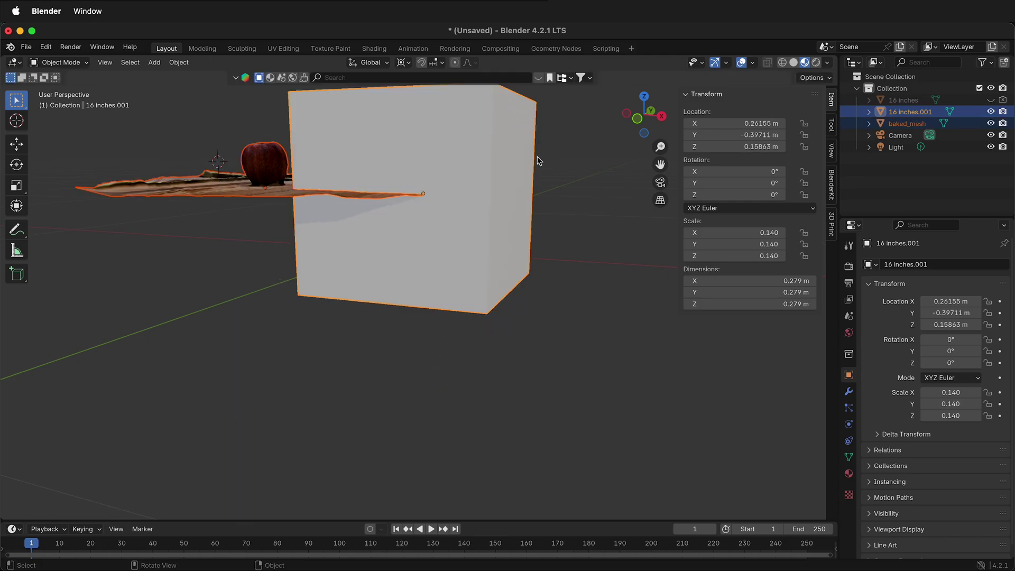
{"action": "left_click", "coordinate": [651, 337]}
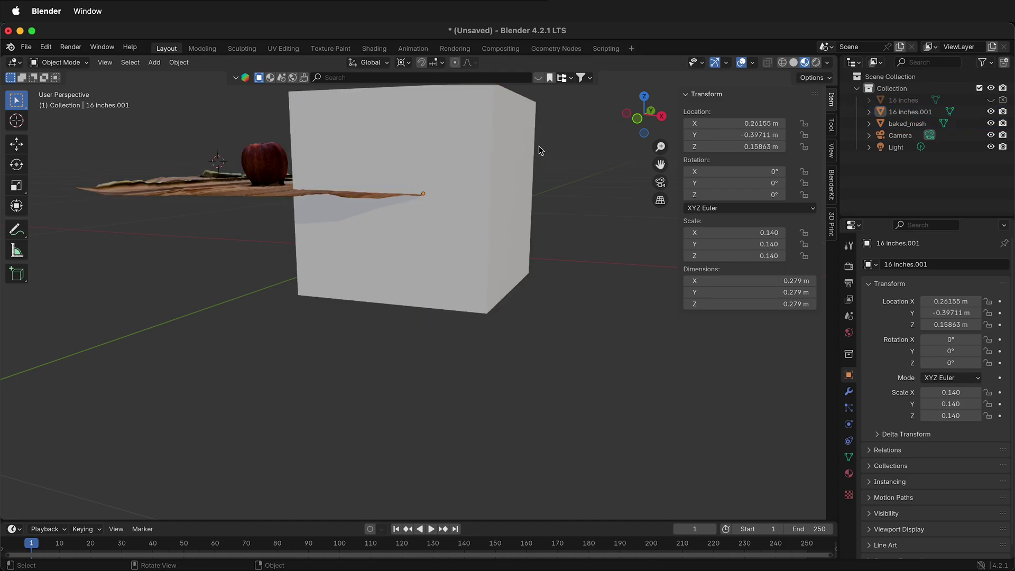
{"action": "left_click", "coordinate": [645, 97]}
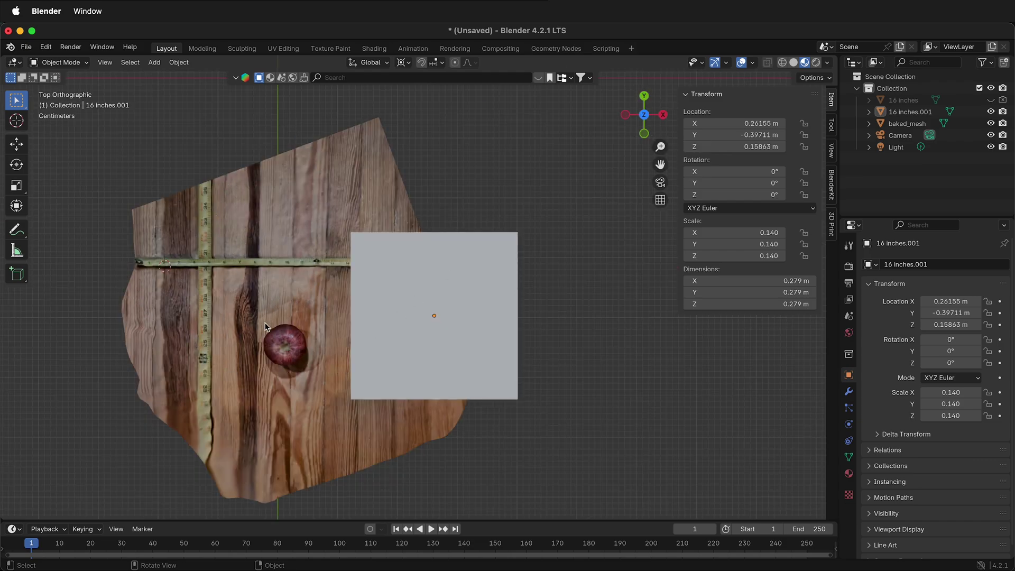
{"action": "left_click", "coordinate": [390, 254]}
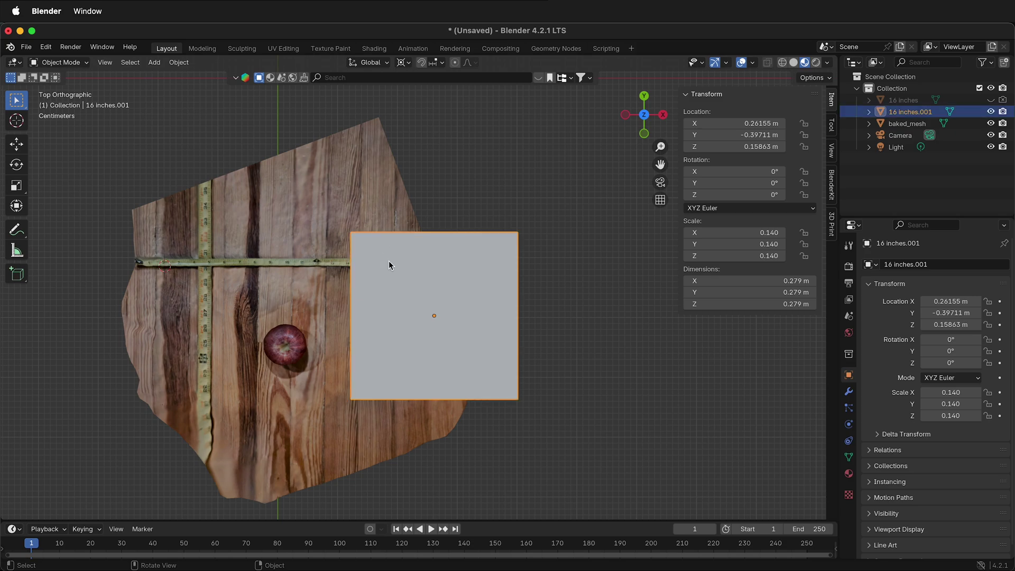
{"action": "key", "text": "g"}
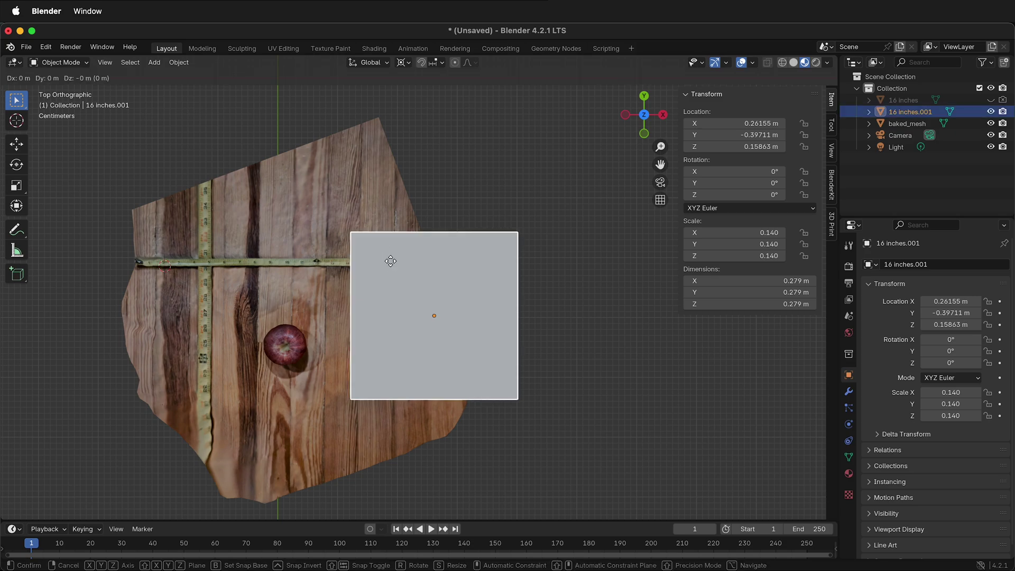
{"action": "left_click", "coordinate": [252, 242]}
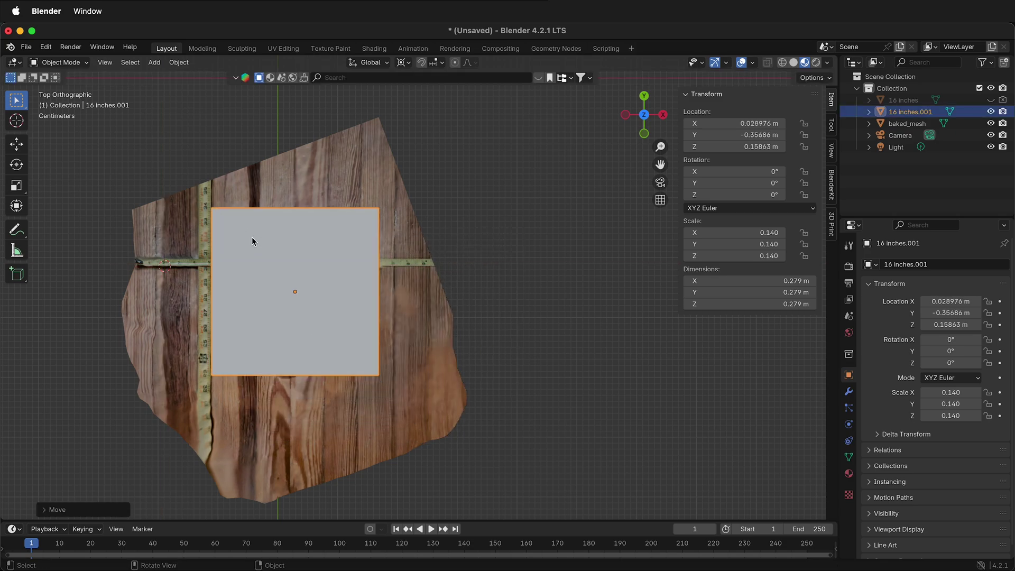
Step: Fine-tune the 11-inch cube's XY position to about X 0.029 m, Y -0.353 m, aligning its +Y edge with the tape's 34-inch line
{"action": "scroll", "coordinate": [232, 221], "scroll_direction": "up", "scroll_amount": 10}
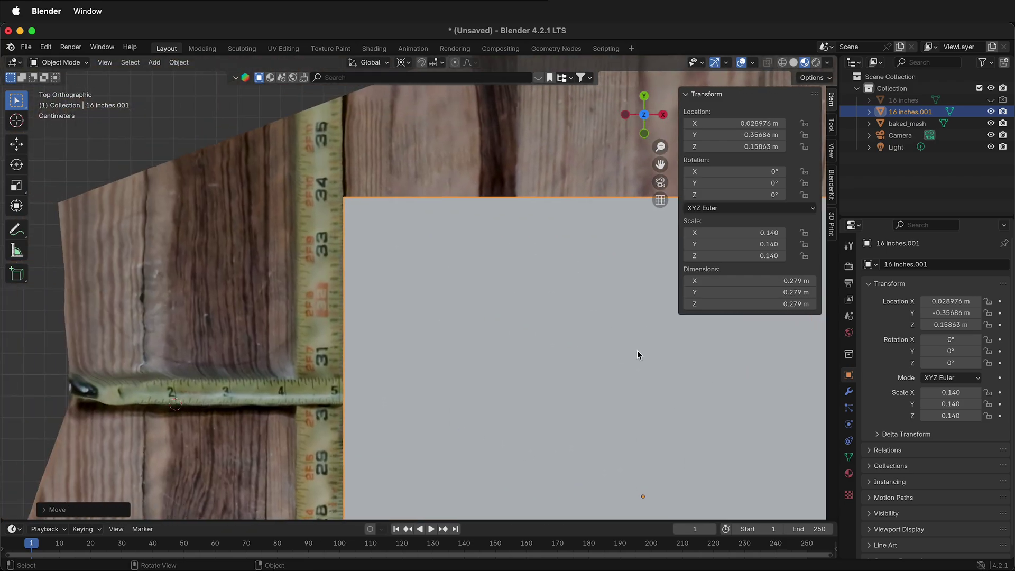
{"action": "scroll", "coordinate": [434, 328], "scroll_direction": "down", "scroll_amount": 4}
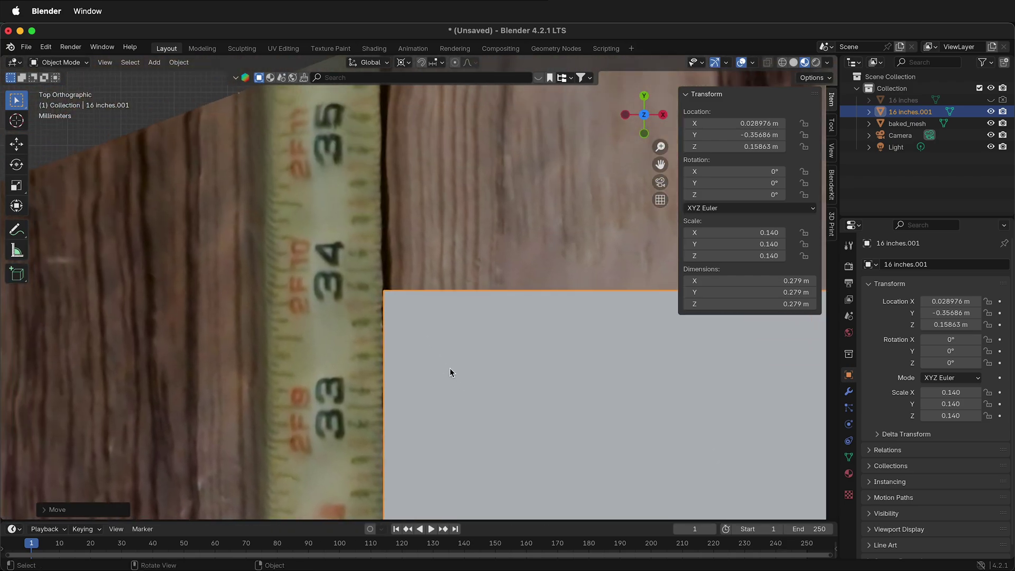
{"action": "key", "text": "g"}
{"action": "key", "text": "shift+z"}
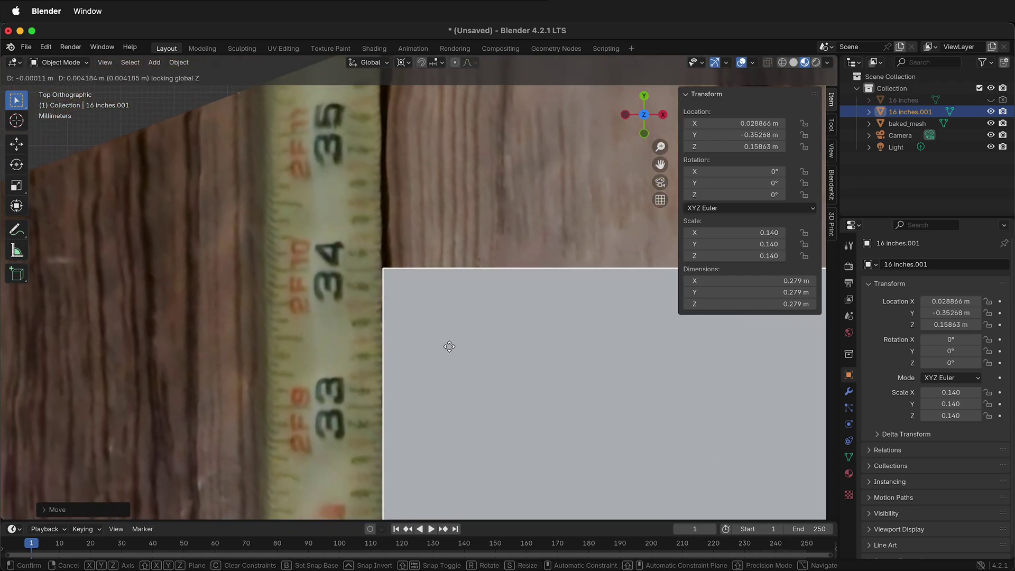
{"action": "left_click", "coordinate": [448, 347]}
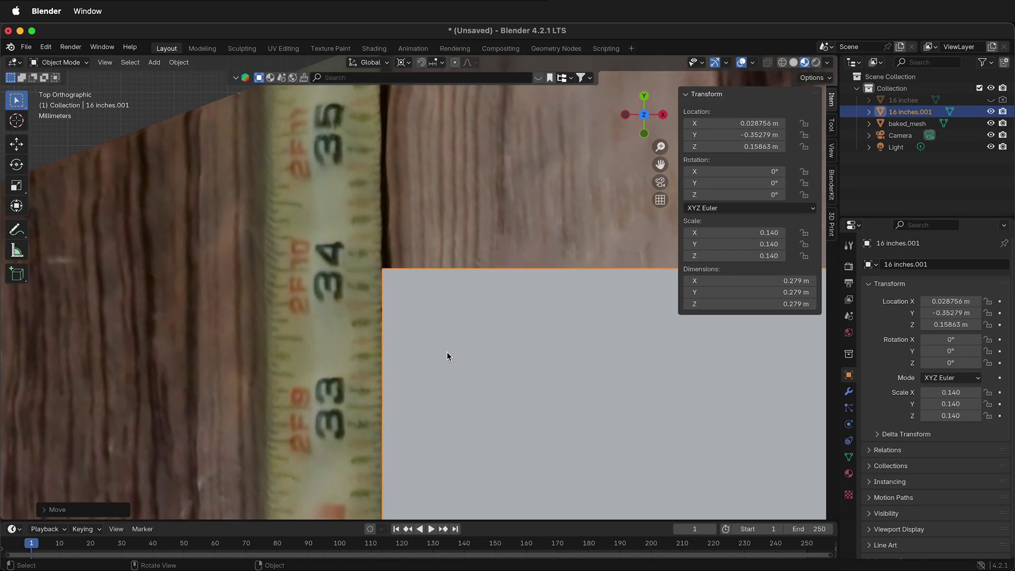
Step: Check the 11-inch cube's -Y edge against the 23-inch line on the vertical tape
{"action": "scroll", "coordinate": [446, 351], "scroll_direction": "down", "scroll_amount": 6}
{"action": "scroll", "coordinate": [441, 291], "scroll_direction": "up", "scroll_amount": 6}
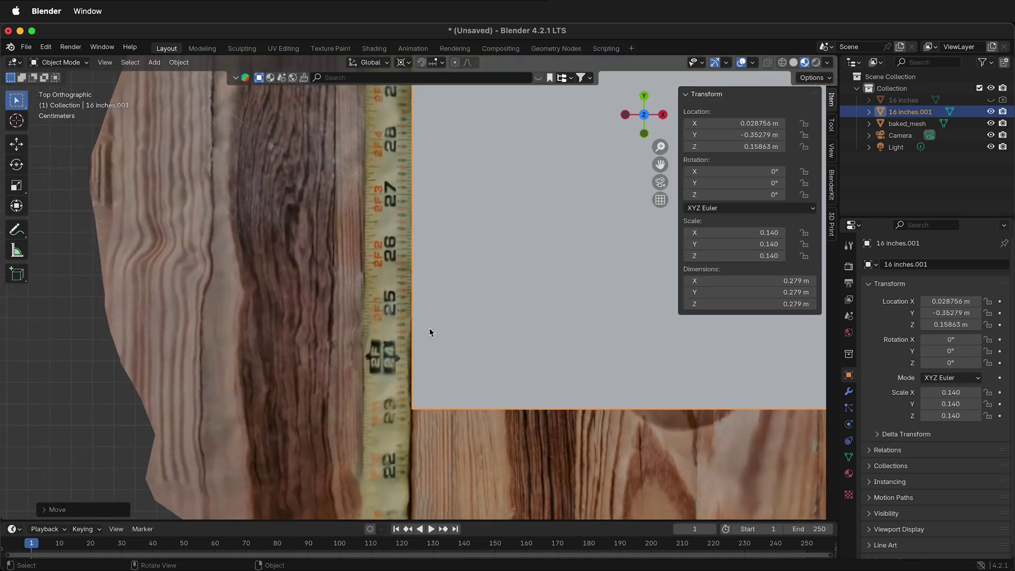
{"action": "scroll", "coordinate": [429, 332], "scroll_direction": "up", "scroll_amount": 5}
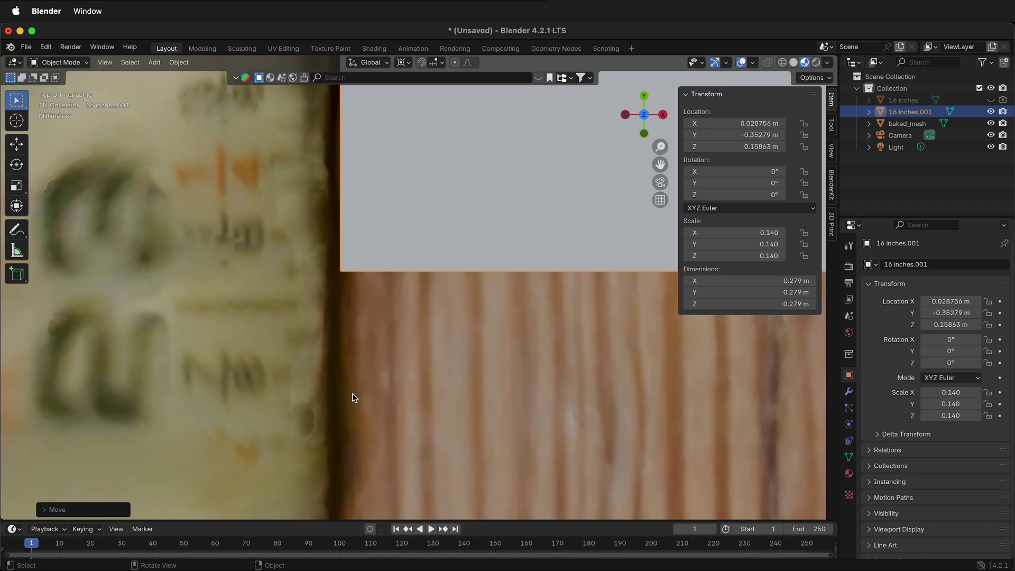
{"action": "scroll", "coordinate": [353, 395], "scroll_direction": "down", "scroll_amount": 6}
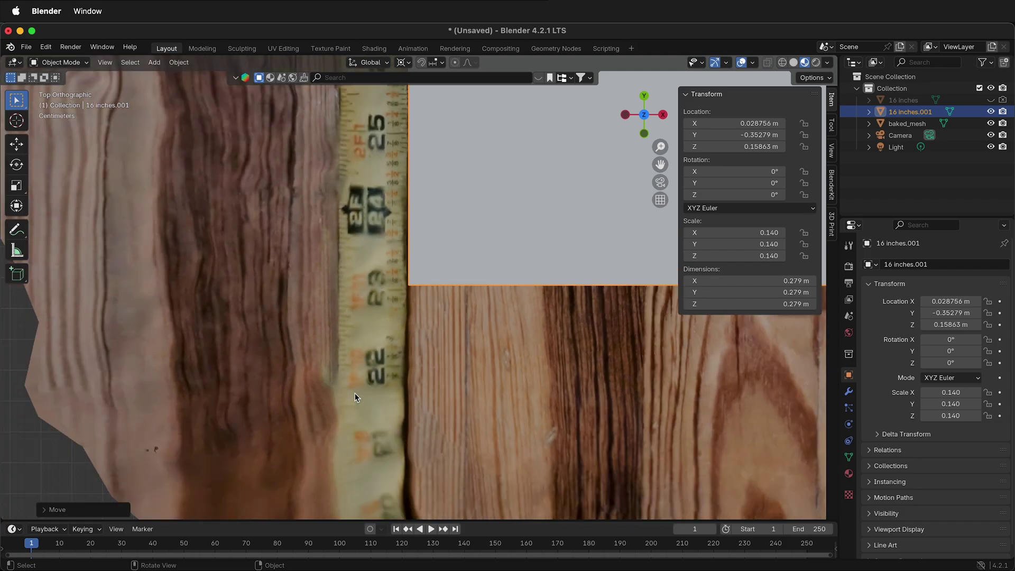
{"action": "scroll", "coordinate": [408, 429], "scroll_direction": "down", "scroll_amount": 3}
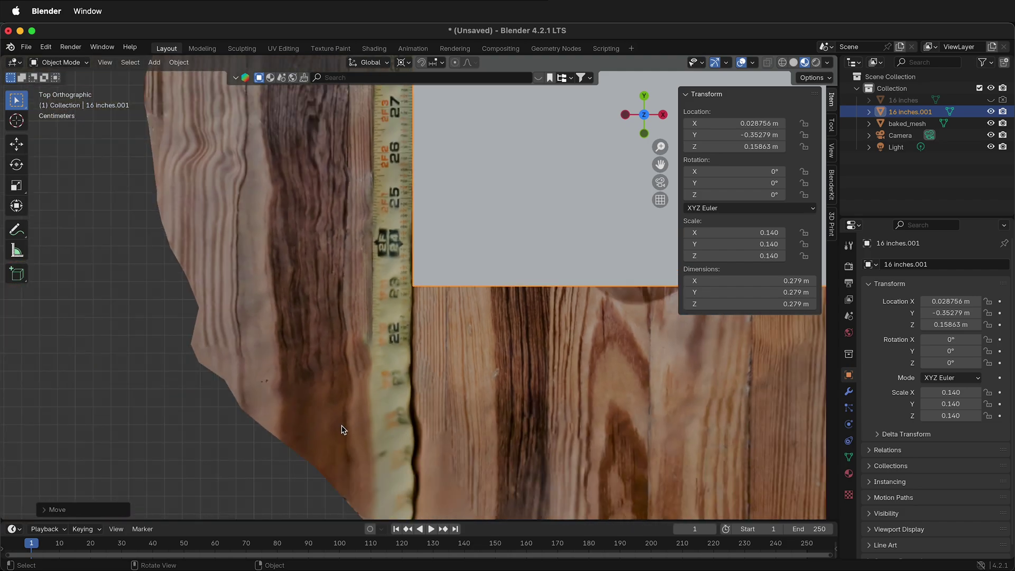
Step: Hide the 11-inch cube and inspect the scaled apple scan from several angles
{"action": "middle_click_drag", "start_coordinate": [347, 437], "coordinate": [434, 335]}
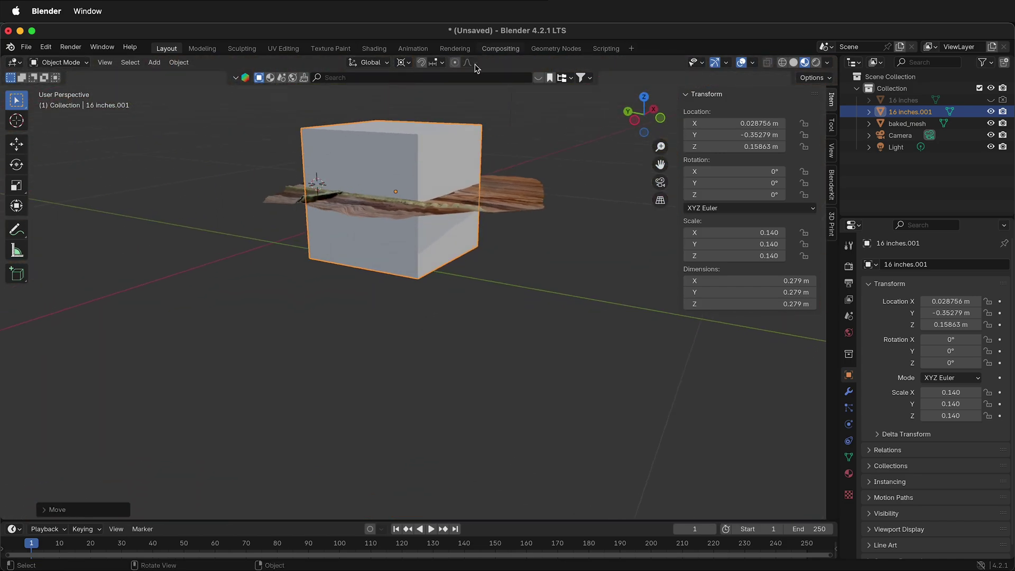
{"action": "left_click", "coordinate": [990, 111]}
{"action": "middle_click_drag", "start_coordinate": [465, 140], "coordinate": [204, 109]}
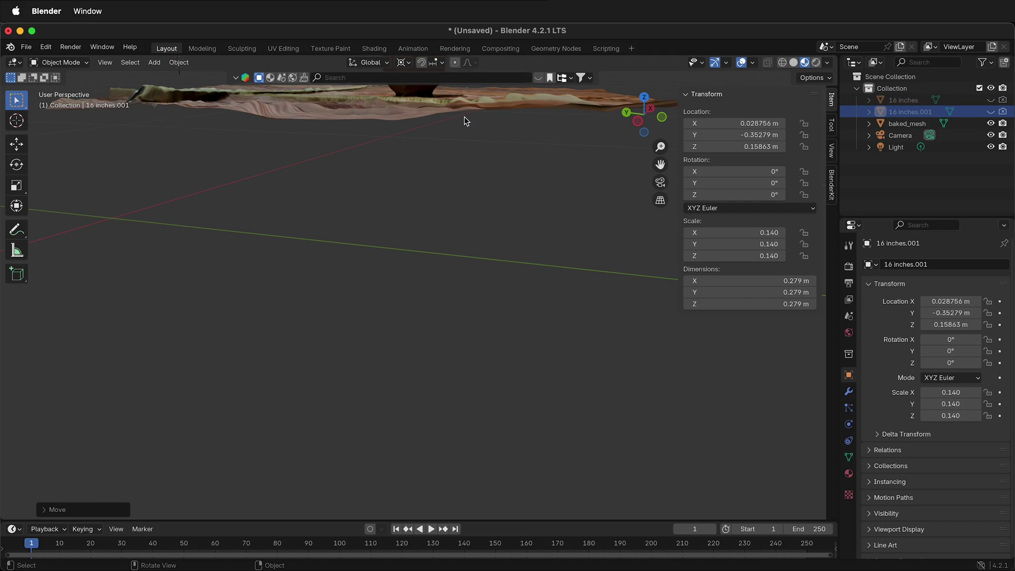
{"action": "middle_click_drag", "start_coordinate": [464, 117], "coordinate": [236, 117]}
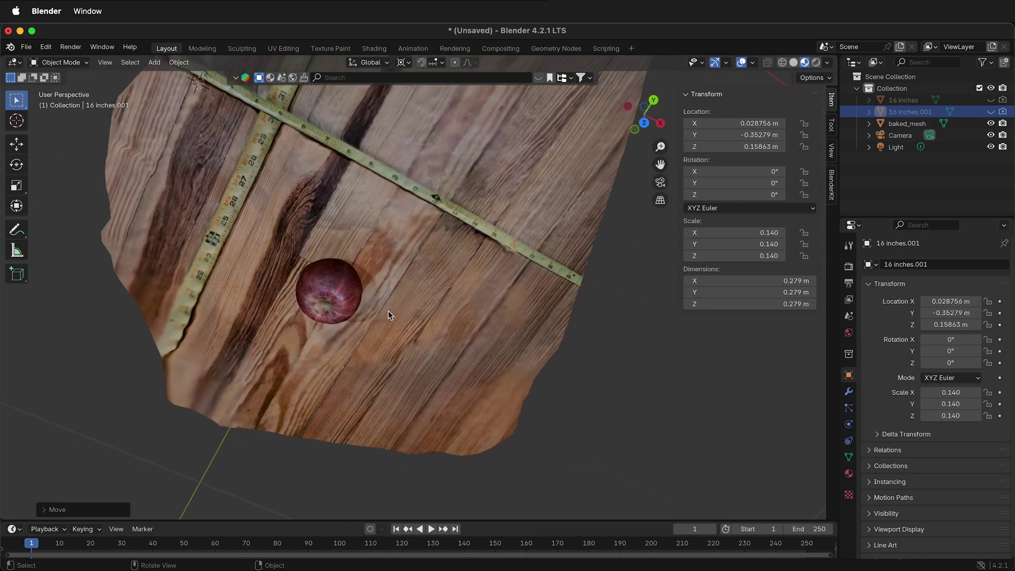
{"action": "middle_click_drag", "start_coordinate": [389, 313], "coordinate": [354, 233]}
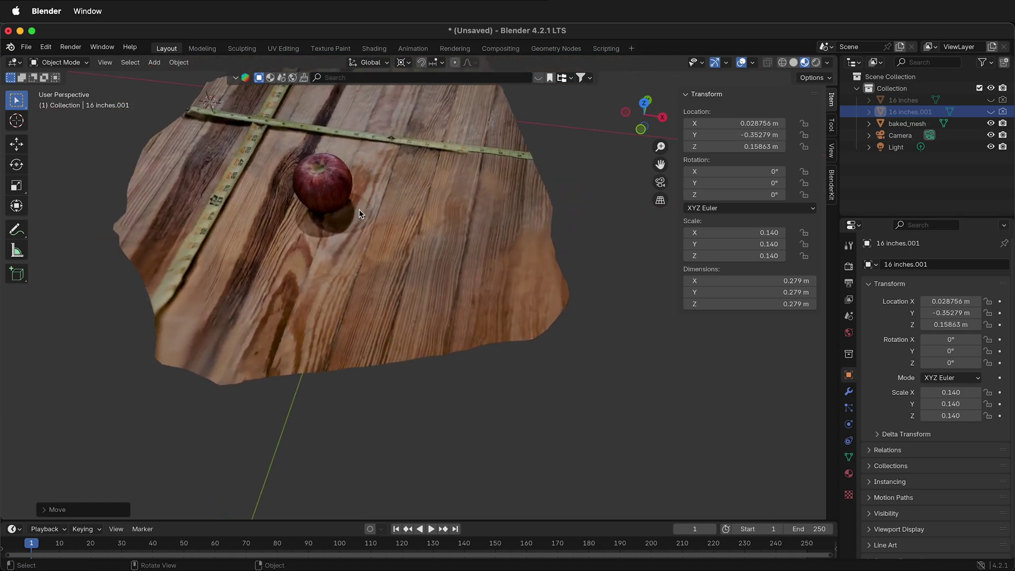
{"action": "middle_click_drag", "start_coordinate": [359, 208], "coordinate": [444, 391]}
{"action": "scroll", "coordinate": [369, 353], "scroll_direction": "up", "scroll_amount": 3}
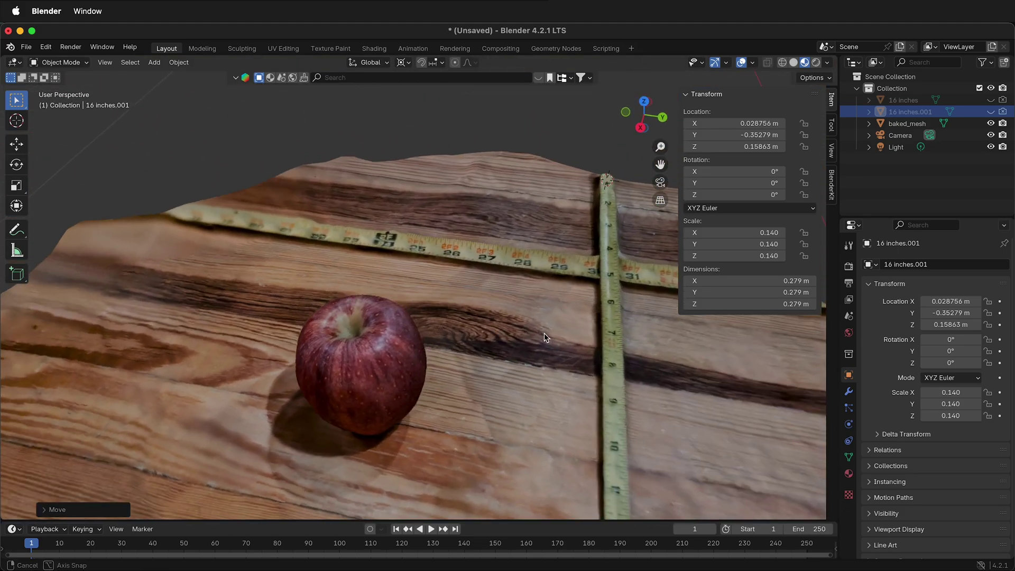